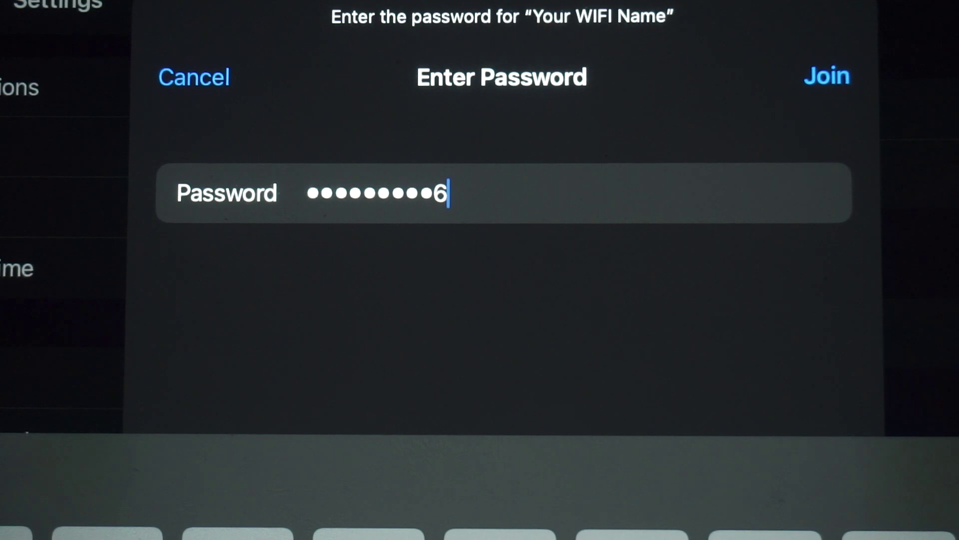
- Join the iPad to the 'Your WIFI Name' network with its password
{"action": "left_click", "coordinate": [827, 76]}
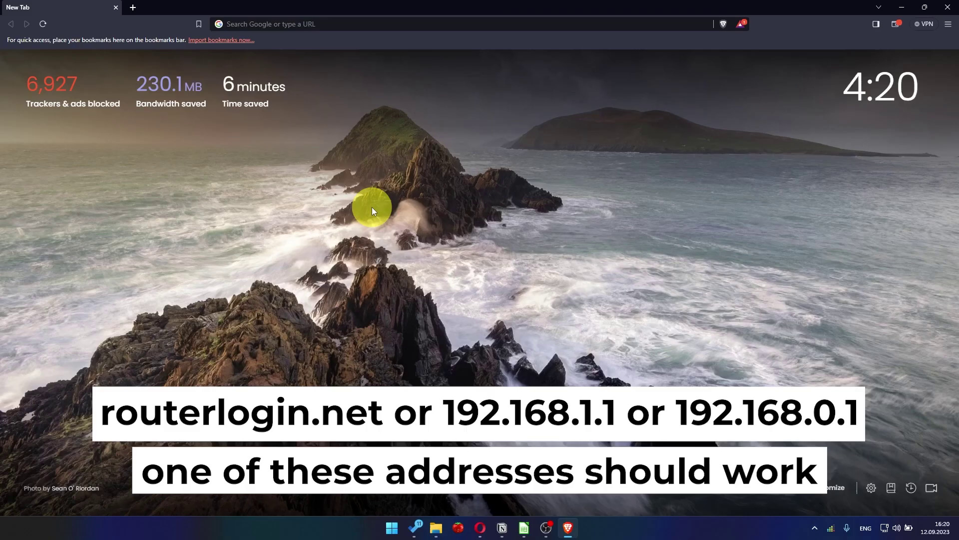
- Load the router's setup page at 192.168.1.1 in Brave
{"action": "left_click", "coordinate": [373, 28]}
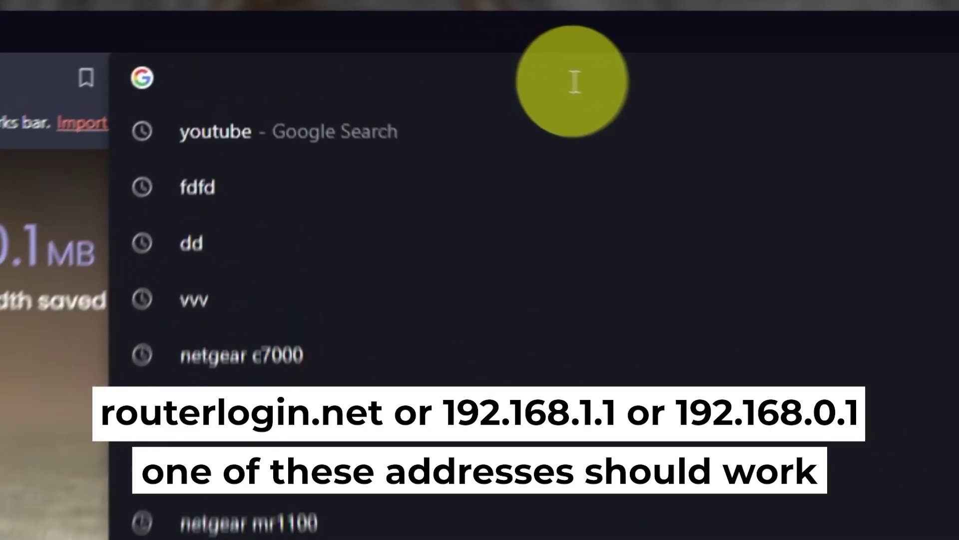
{"action": "type", "text": "192.168.1.1"}
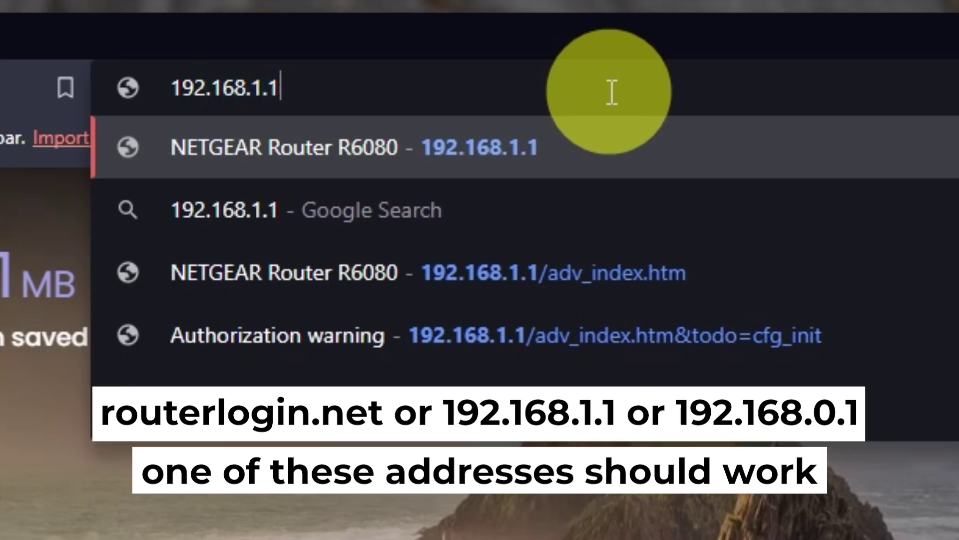
{"action": "key", "text": "Return"}
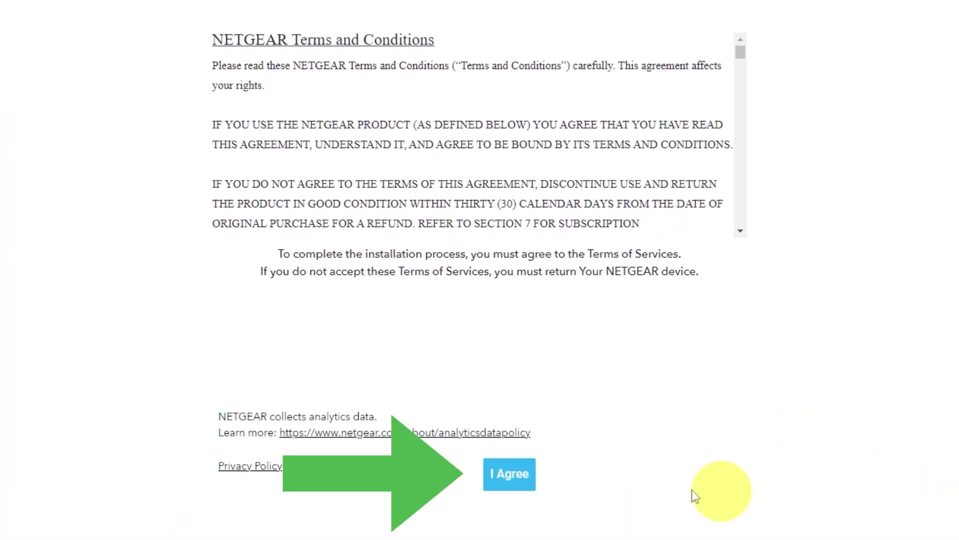
- Accept the NETGEAR terms and continue past the Welcome and Internet detected pages
{"action": "left_click", "coordinate": [531, 484]}
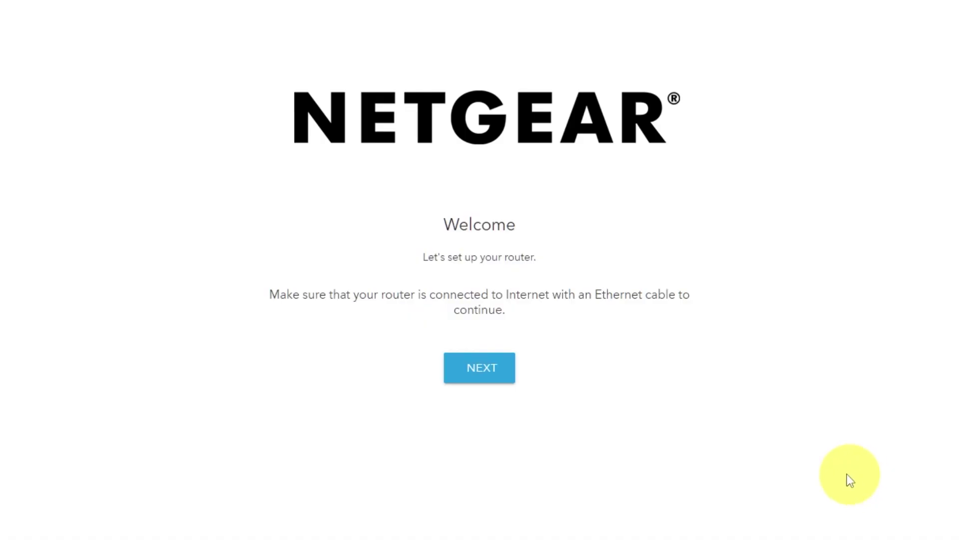
{"action": "left_click", "coordinate": [495, 375]}
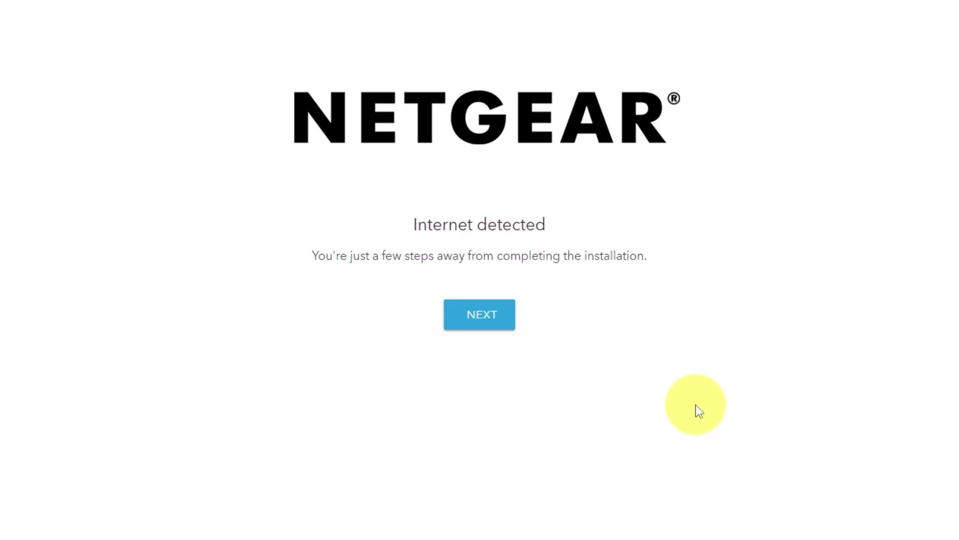
{"action": "left_click", "coordinate": [484, 326]}
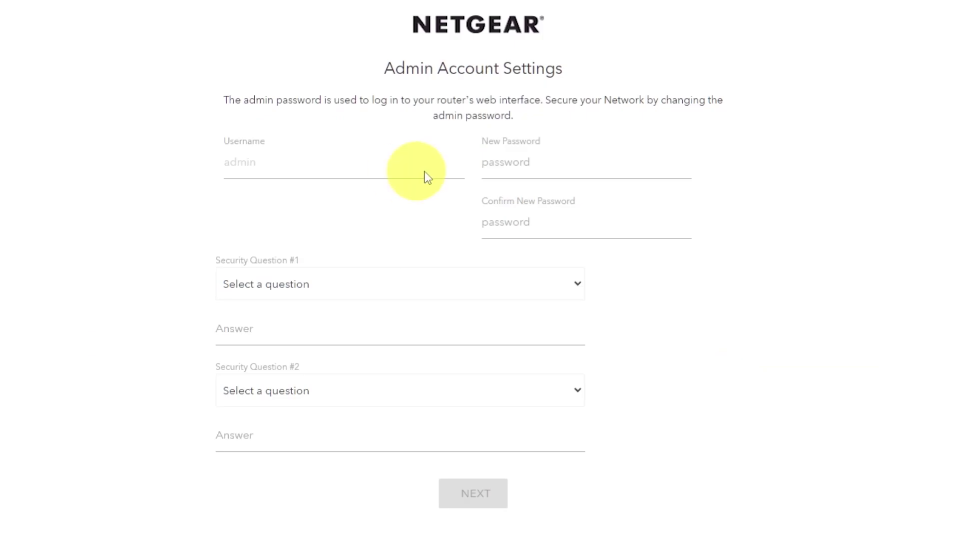
- Enter the new admin password and confirm it
{"action": "left_click", "coordinate": [542, 163]}
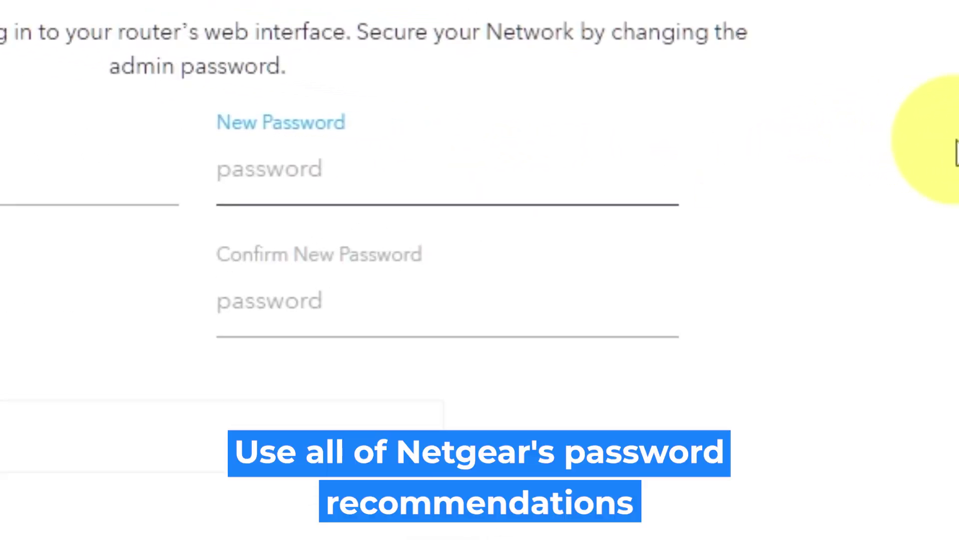
{"action": "type", "text": "•"}
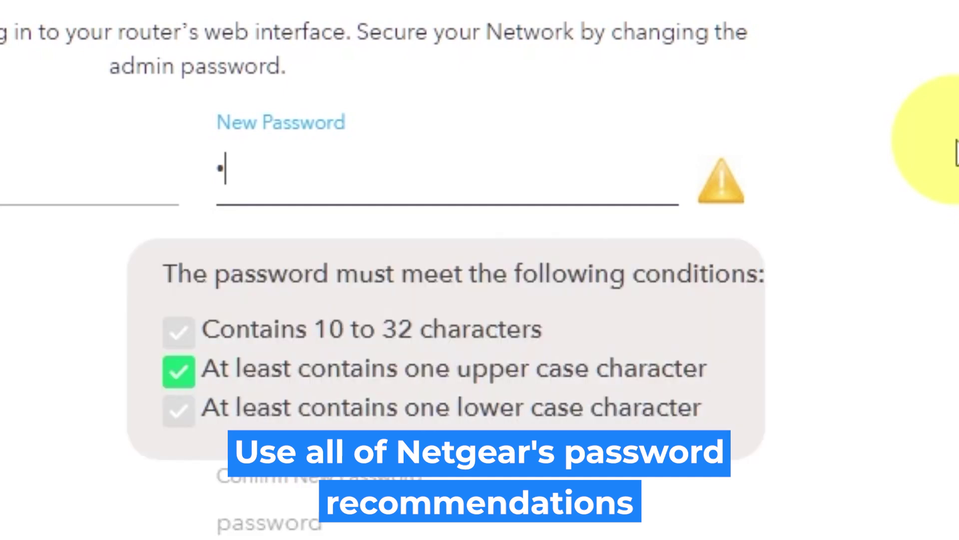
{"action": "type", "text": "•••••••"}
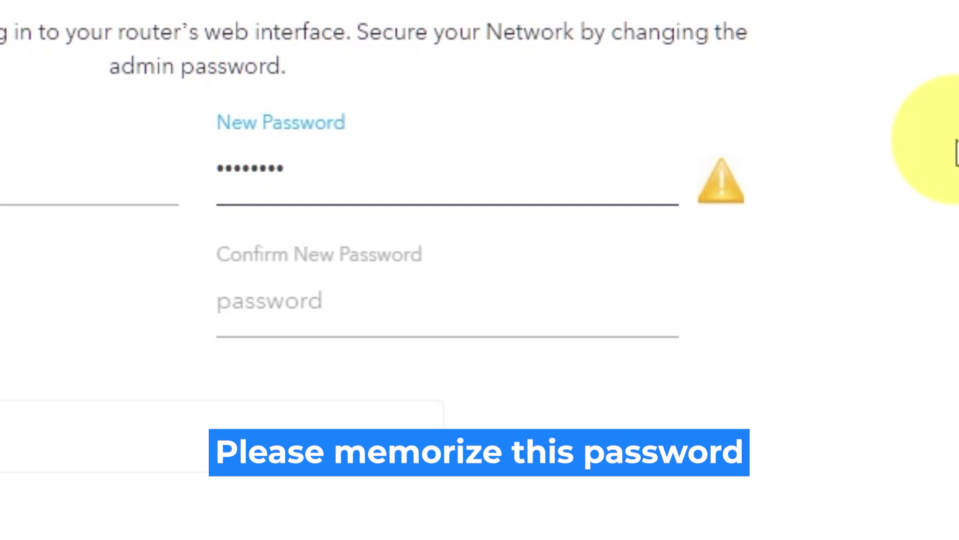
{"action": "type", "text": "••"}
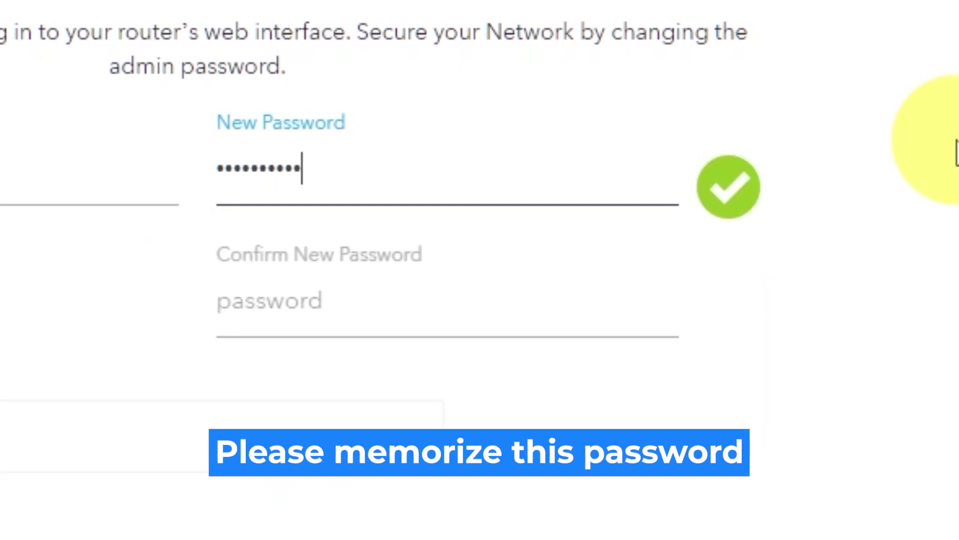
{"action": "left_click", "coordinate": [585, 302]}
{"action": "type", "text": "••••••••"}
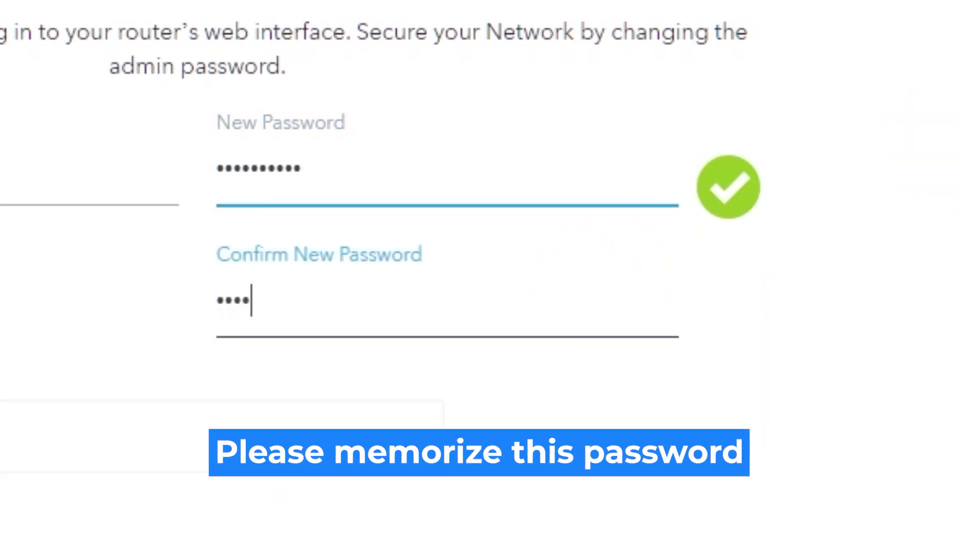
{"action": "type", "text": "•"}
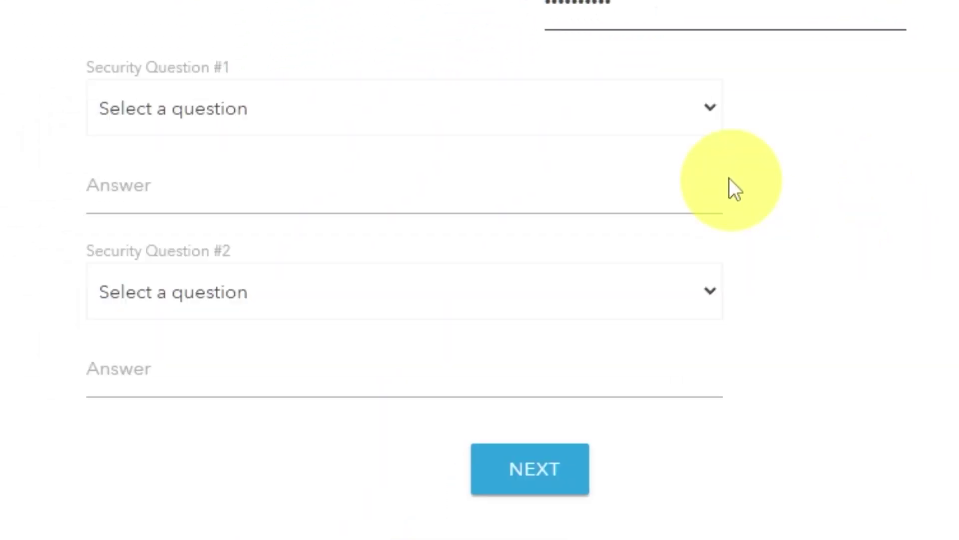
- Answer the NETGEAR product and best friend's first name security questions, then continue
{"action": "left_click", "coordinate": [712, 107]}
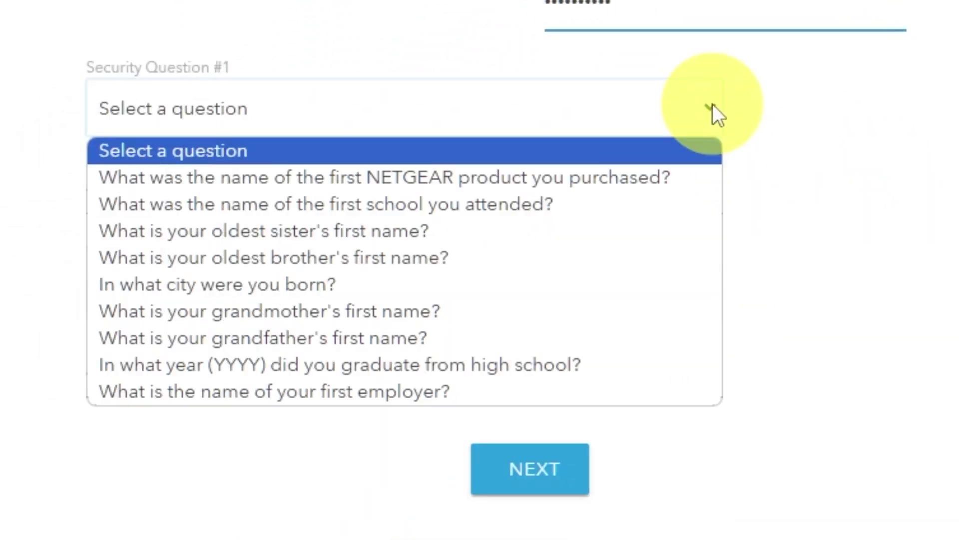
{"action": "left_click", "coordinate": [651, 178]}
{"action": "left_click", "coordinate": [585, 193]}
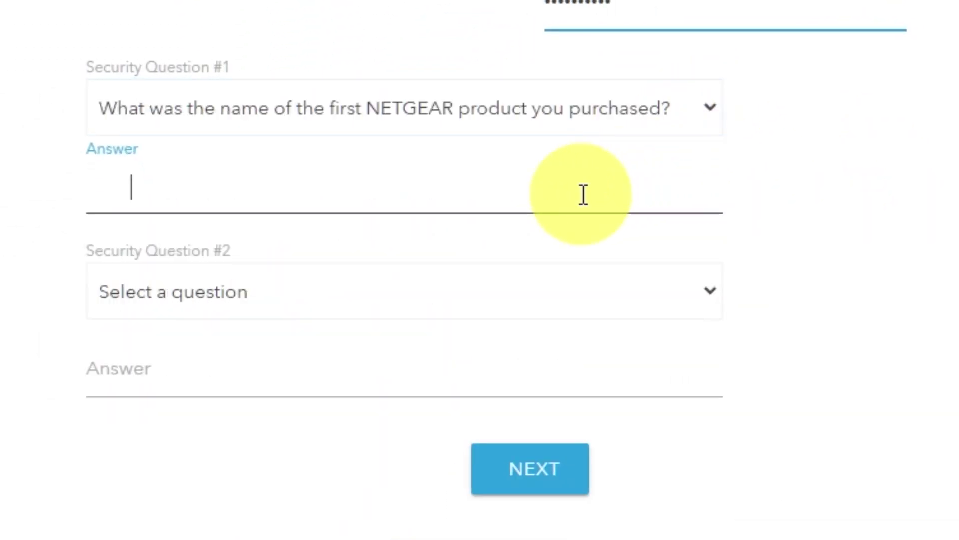
{"action": "type", "text": "999"}
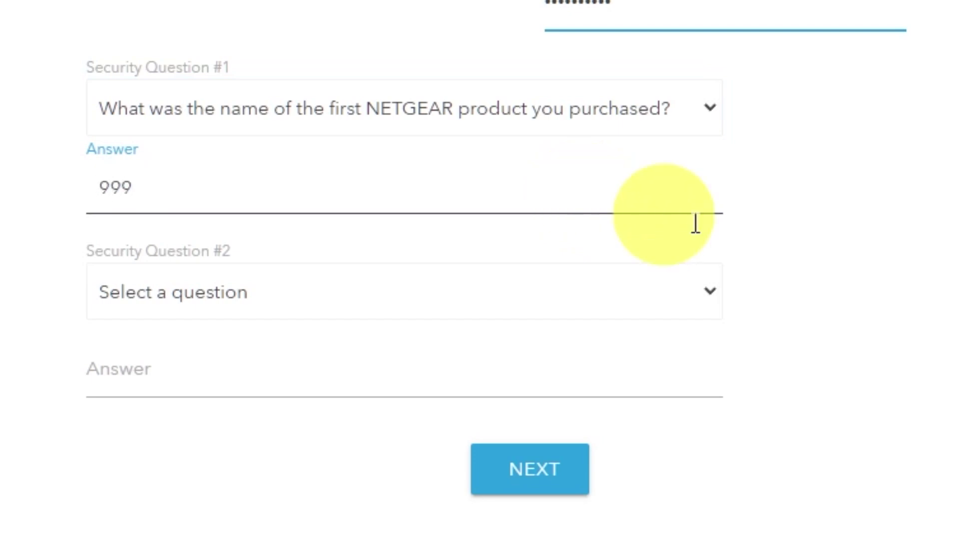
{"action": "left_click", "coordinate": [709, 295]}
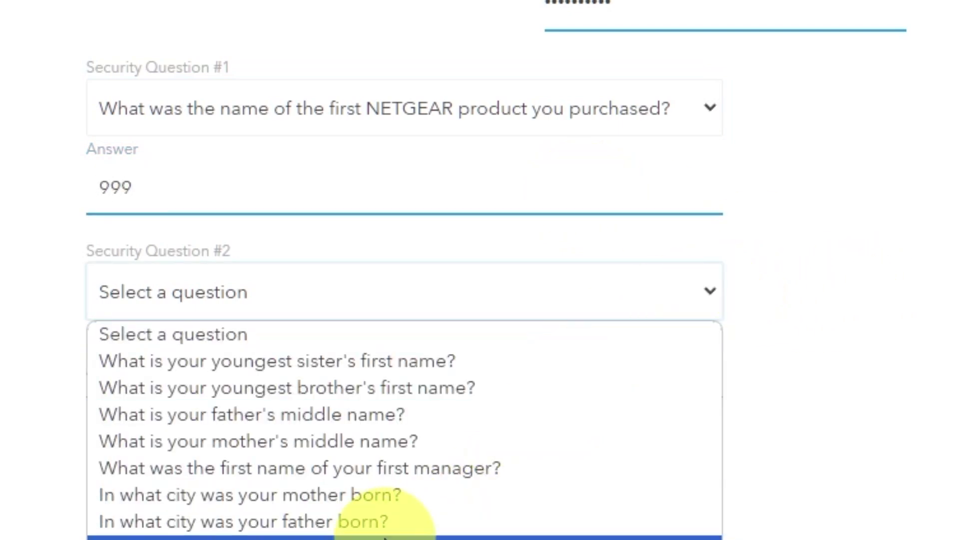
{"action": "left_click", "coordinate": [400, 537]}
{"action": "left_click", "coordinate": [352, 383]}
{"action": "type", "text": "bob"}
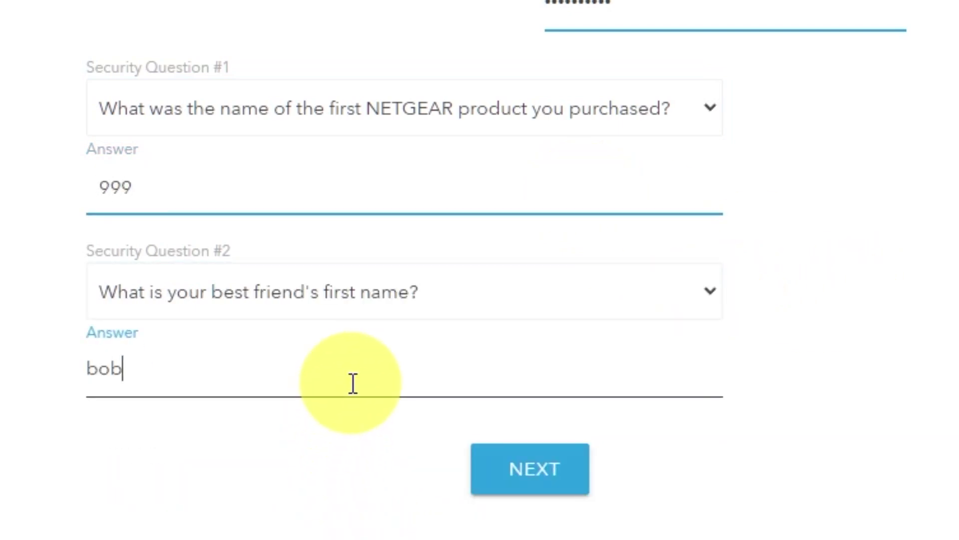
{"action": "left_click", "coordinate": [554, 477]}
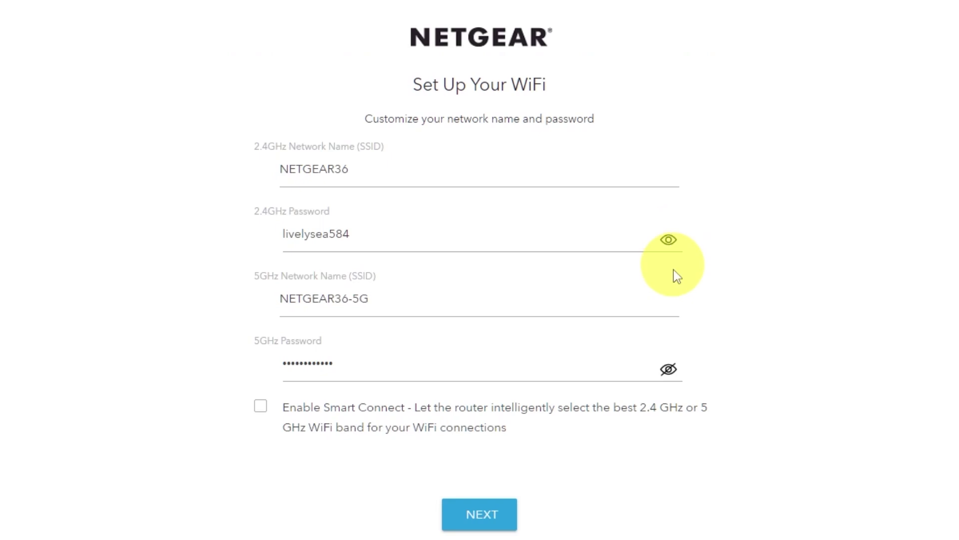
- Check the NETGEAR36 and NETGEAR36-5G names and passwords, then apply them unchanged
{"action": "left_click", "coordinate": [669, 368]}
{"action": "left_click", "coordinate": [668, 369]}
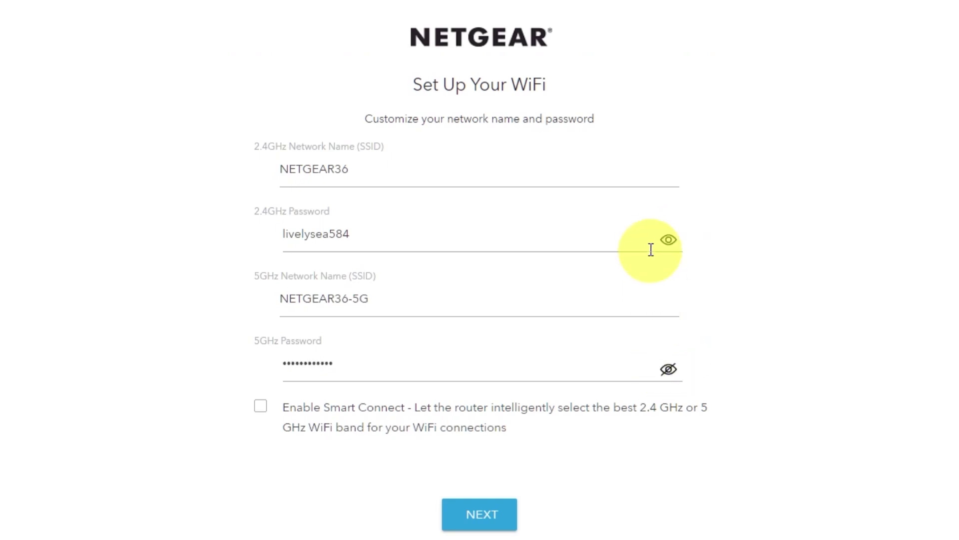
{"action": "left_click", "coordinate": [668, 240]}
{"action": "left_click", "coordinate": [351, 171]}
{"action": "left_click_drag", "start_coordinate": [400, 289], "coordinate": [325, 299]}
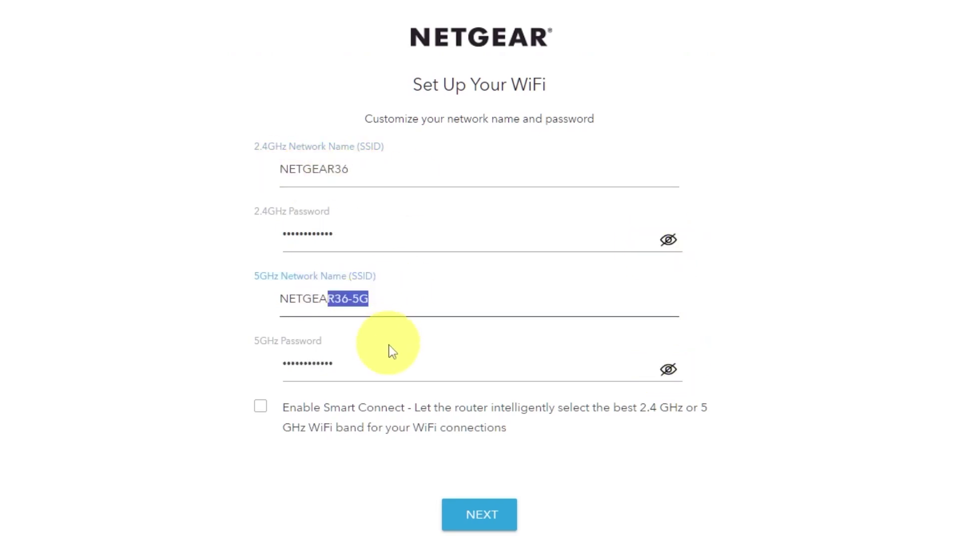
{"action": "left_click_drag", "start_coordinate": [394, 366], "coordinate": [320, 370]}
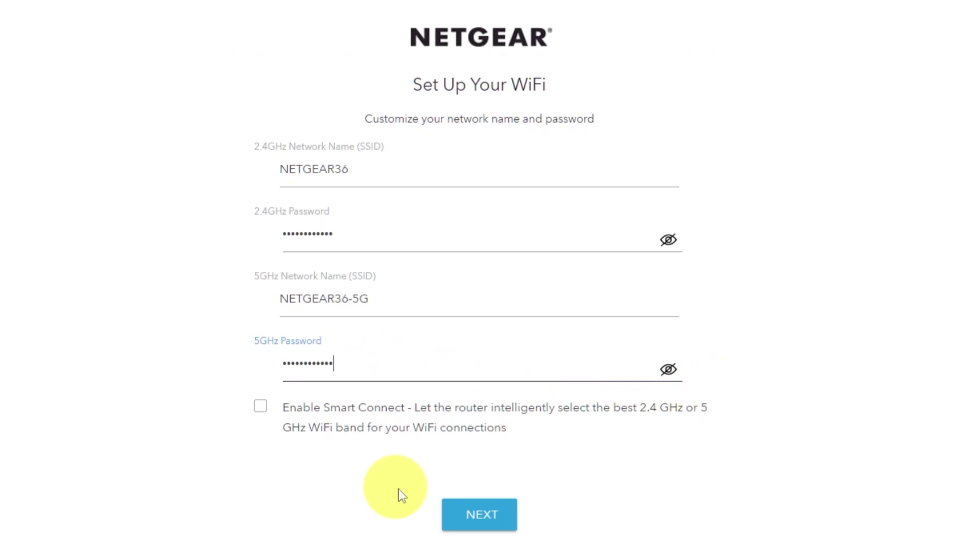
{"action": "left_click", "coordinate": [502, 513]}
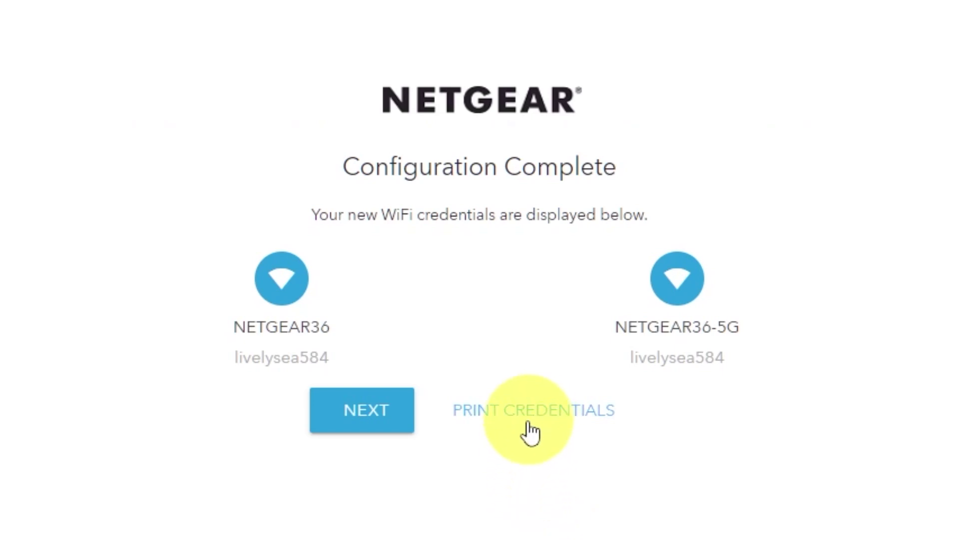
- Continue past Configuration Complete once the firmware check finishes
{"action": "left_click", "coordinate": [360, 419]}
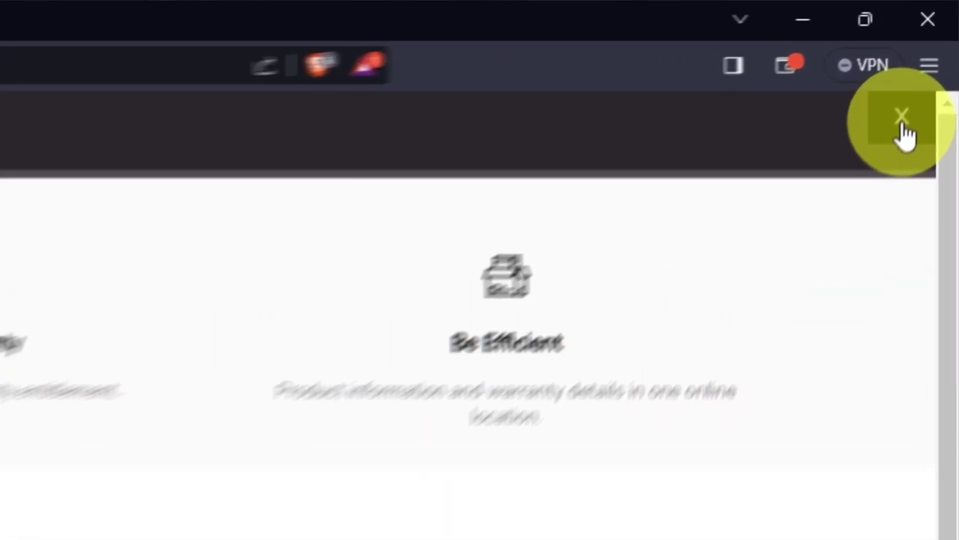
- Close the Let's Register Your Product banner
{"action": "left_click", "coordinate": [902, 119]}
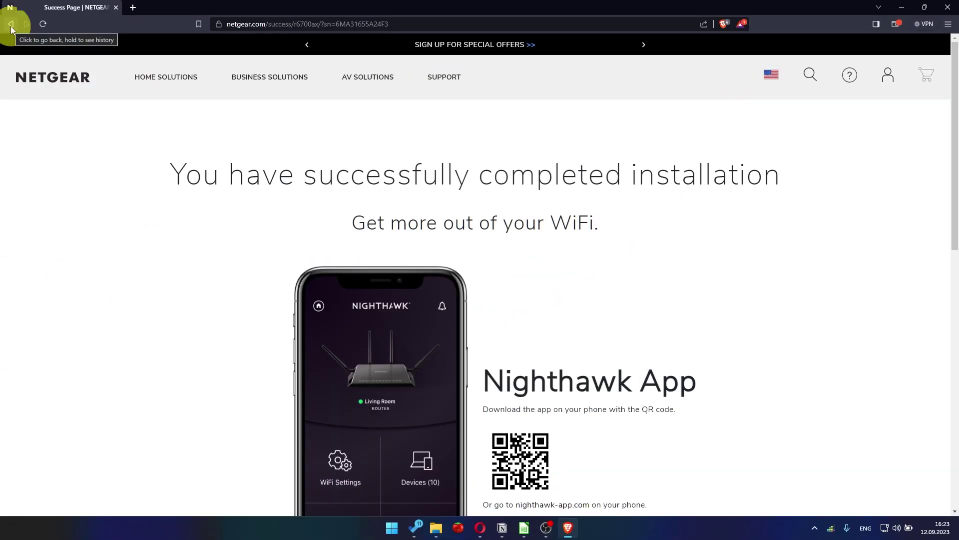
- Sign in at 192.168.1.1 with username admin and the admin password
{"action": "left_click", "coordinate": [257, 21]}
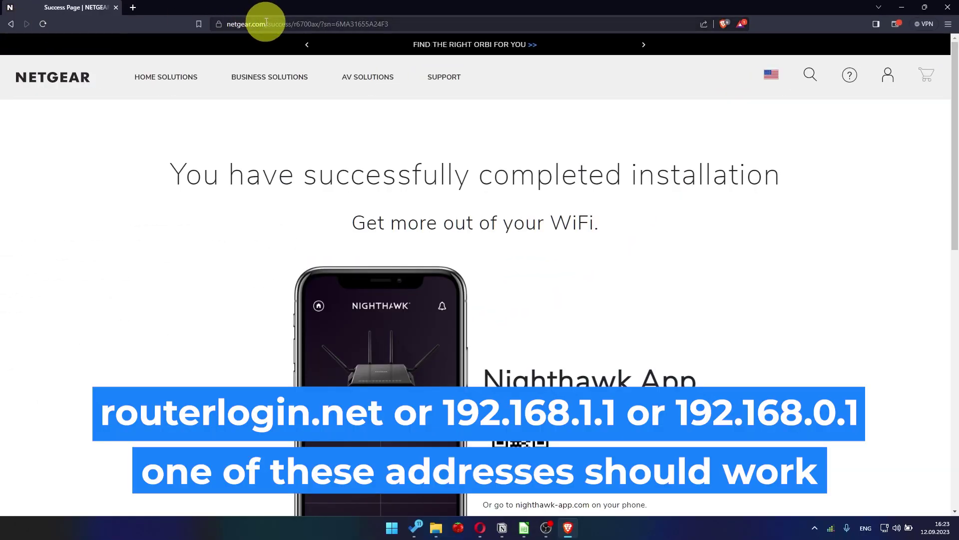
{"action": "key", "text": "BackSpace"}
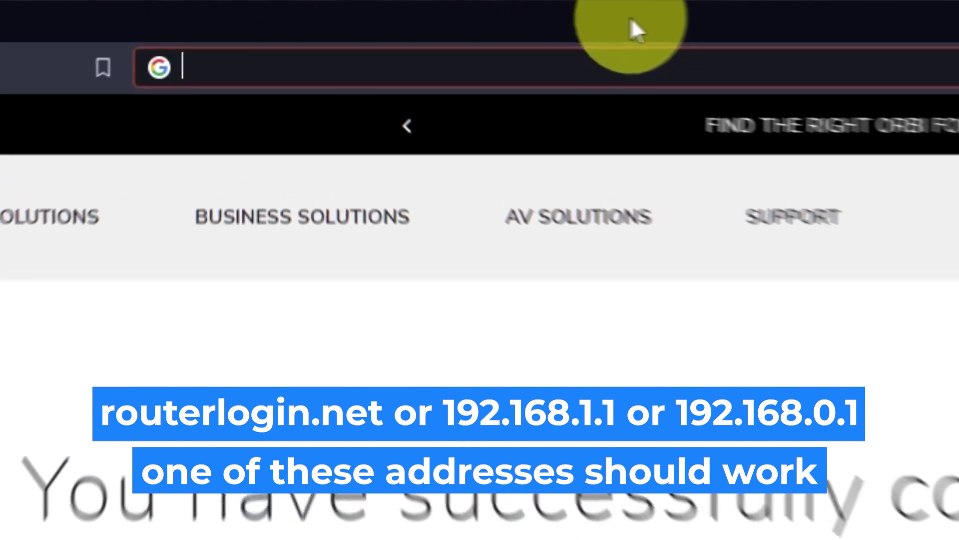
{"action": "type", "text": "192.168.1"}
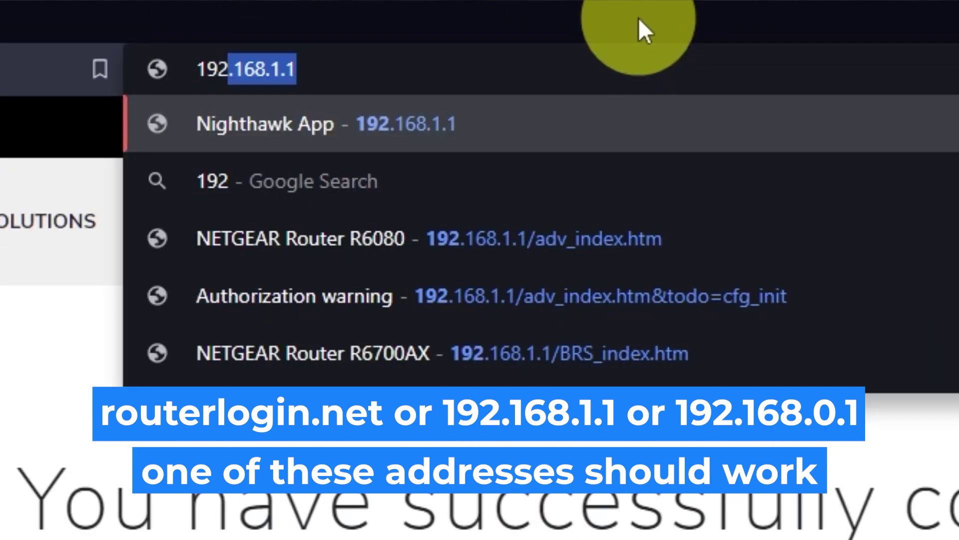
{"action": "type", "text": ".1"}
{"action": "key", "text": "Return"}
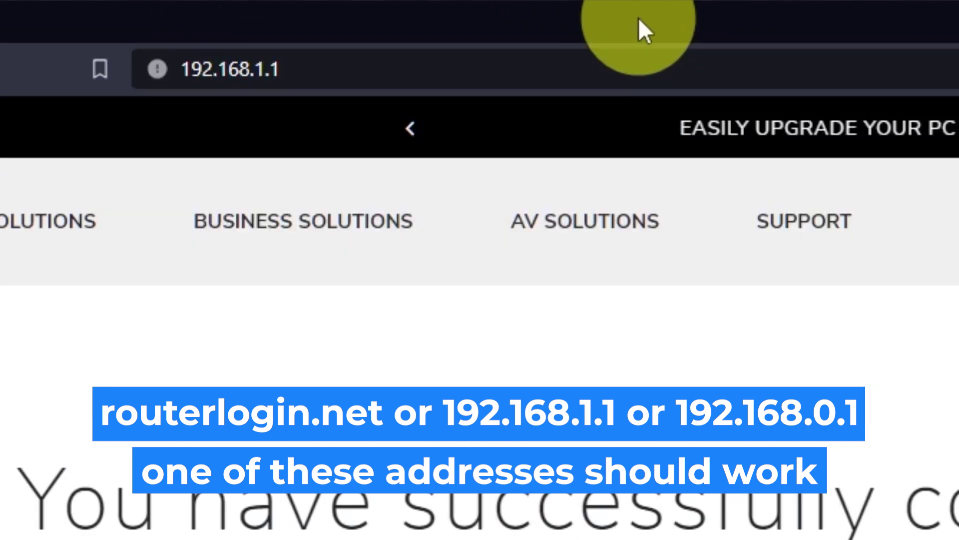
{"action": "type", "text": "admin"}
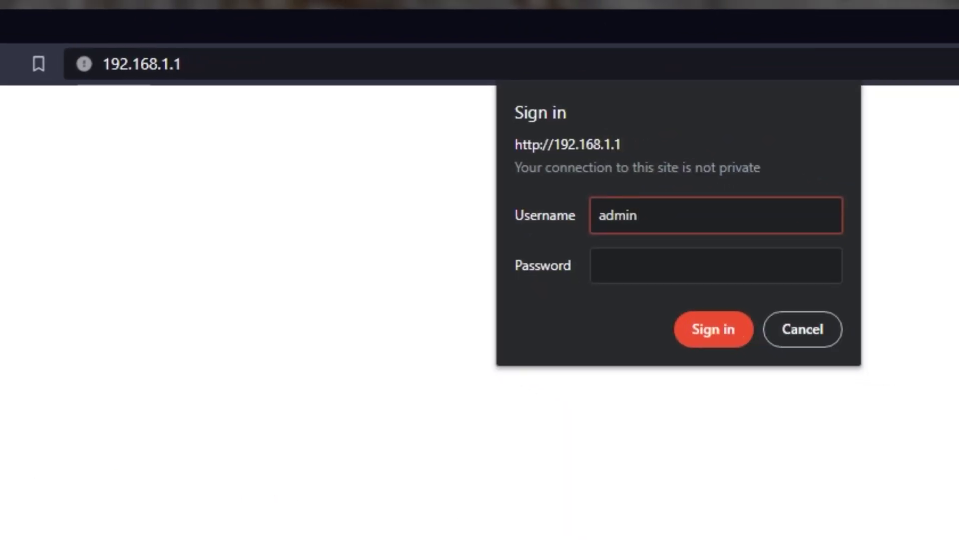
{"action": "key", "text": "Tab"}
{"action": "type", "text": "•••••••••"}
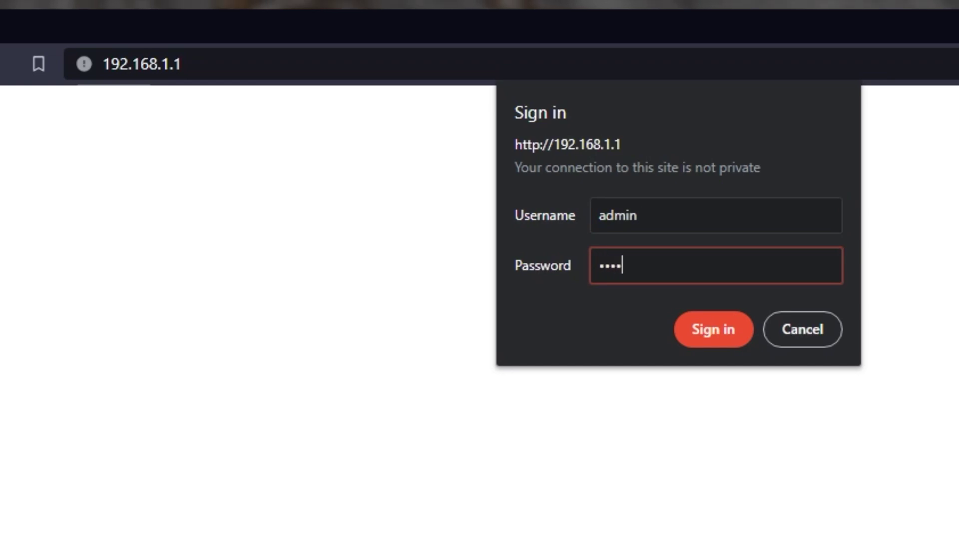
{"action": "type", "text": "••"}
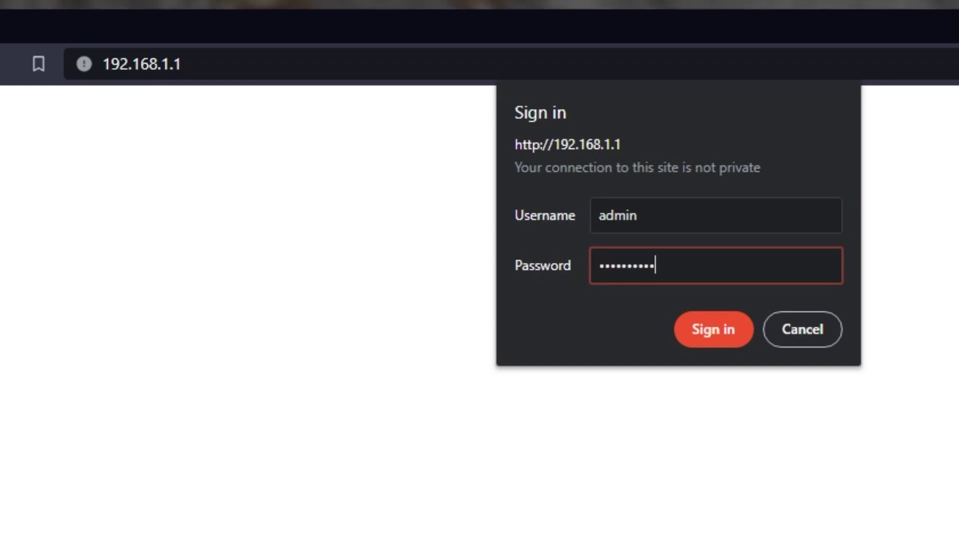
{"action": "left_click", "coordinate": [703, 331]}
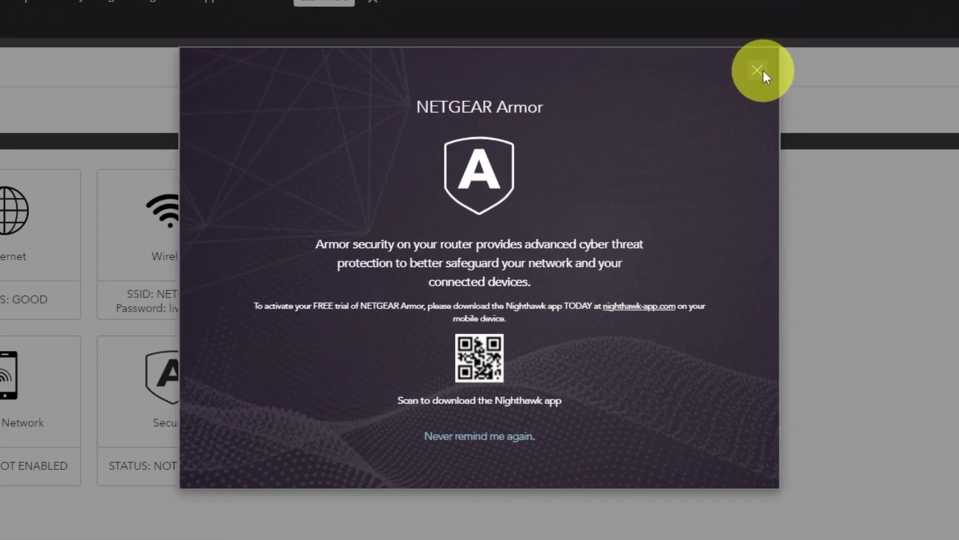
- Close the NETGEAR Armor popup and briefly check the Auto language dropdown
{"action": "left_click", "coordinate": [758, 71]}
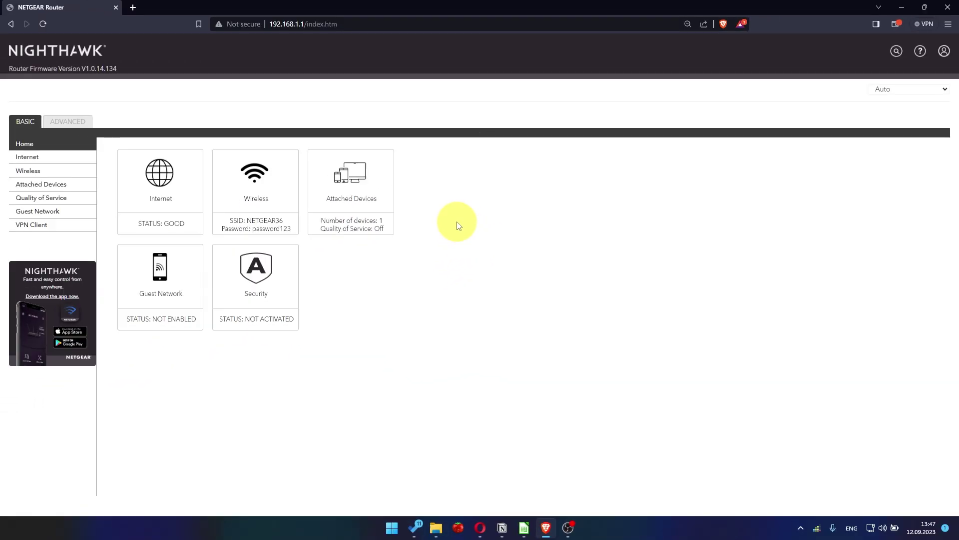
{"action": "left_click", "coordinate": [904, 90]}
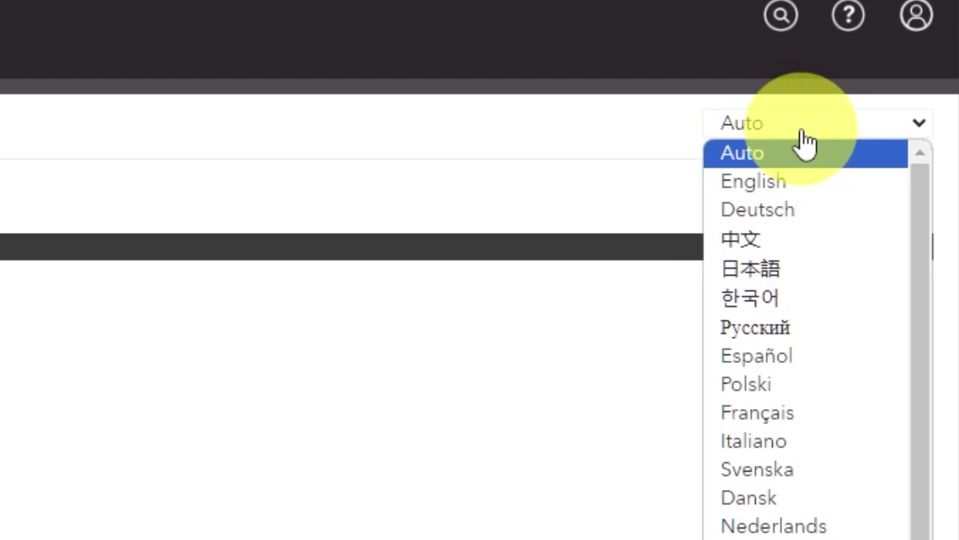
{"action": "scroll", "coordinate": [809, 224], "scroll_direction": "down", "scroll_amount": 2}
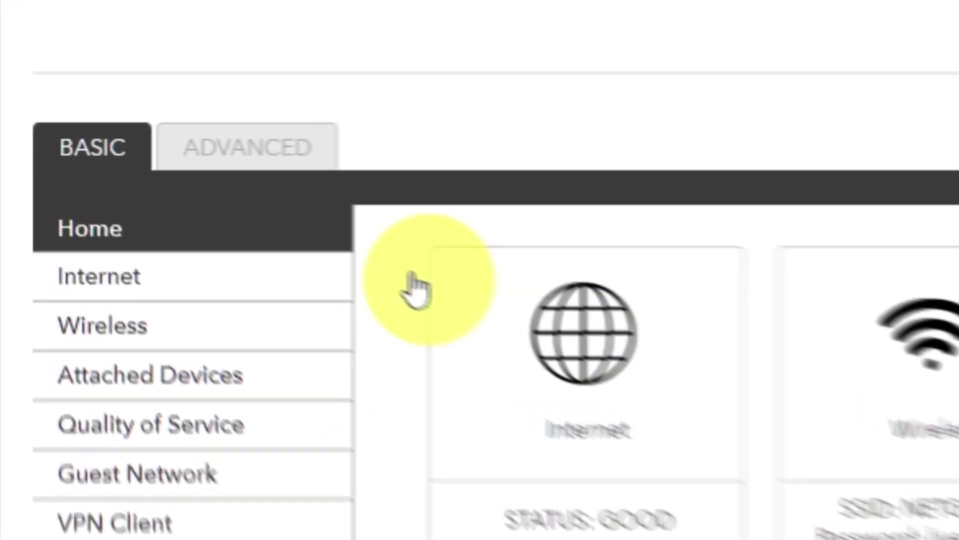
- Run the ADVANCED Setup Wizard for manual configuration with no login and a dynamic ISP address
{"action": "left_click", "coordinate": [320, 163]}
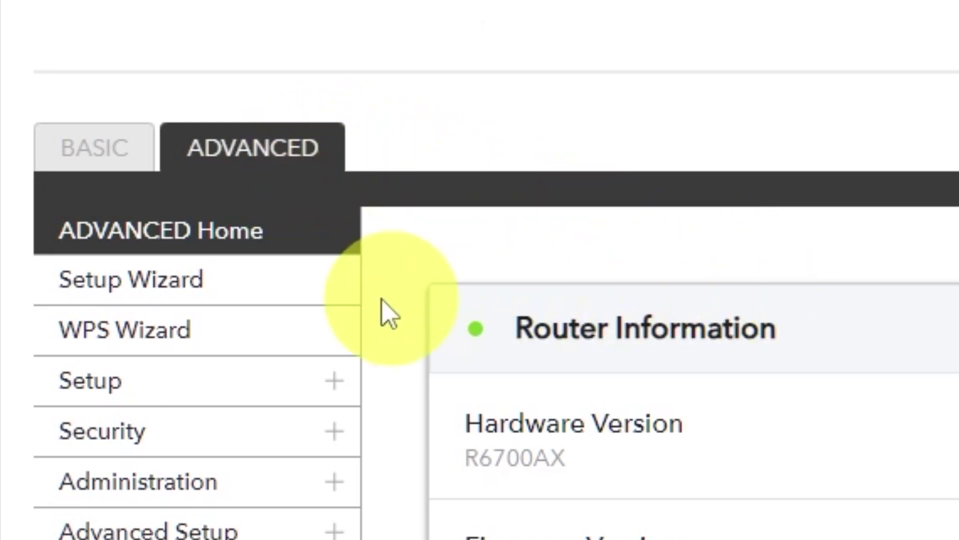
{"action": "left_click", "coordinate": [262, 300]}
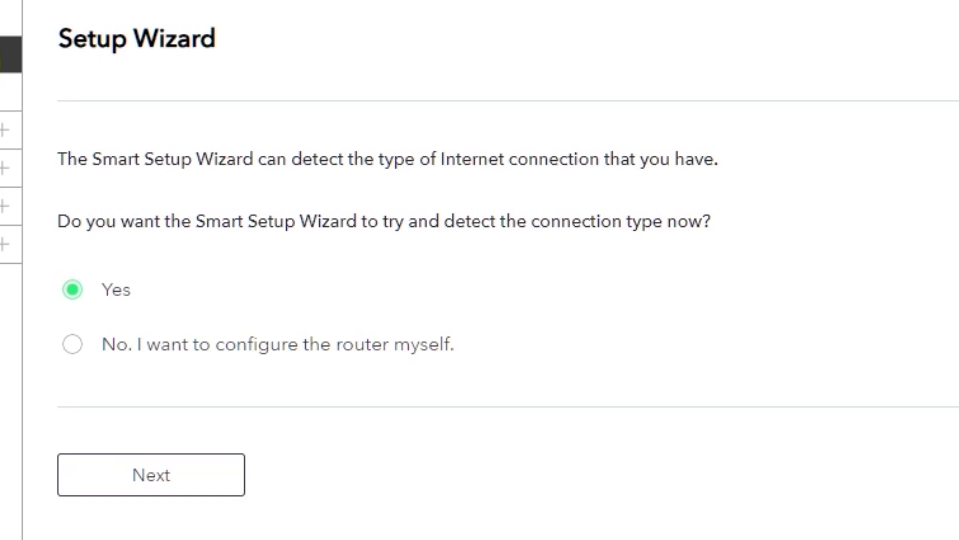
{"action": "left_click", "coordinate": [70, 347]}
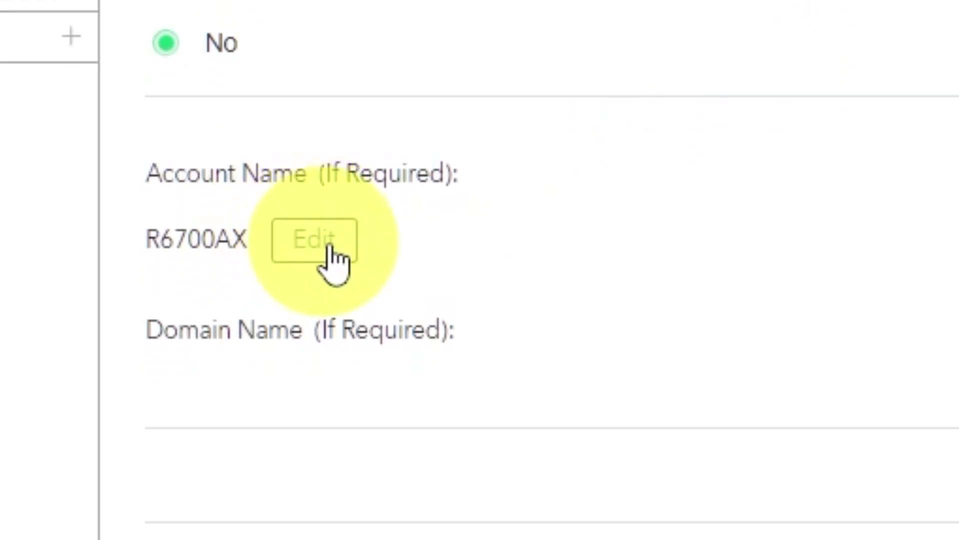
{"action": "left_click", "coordinate": [330, 247]}
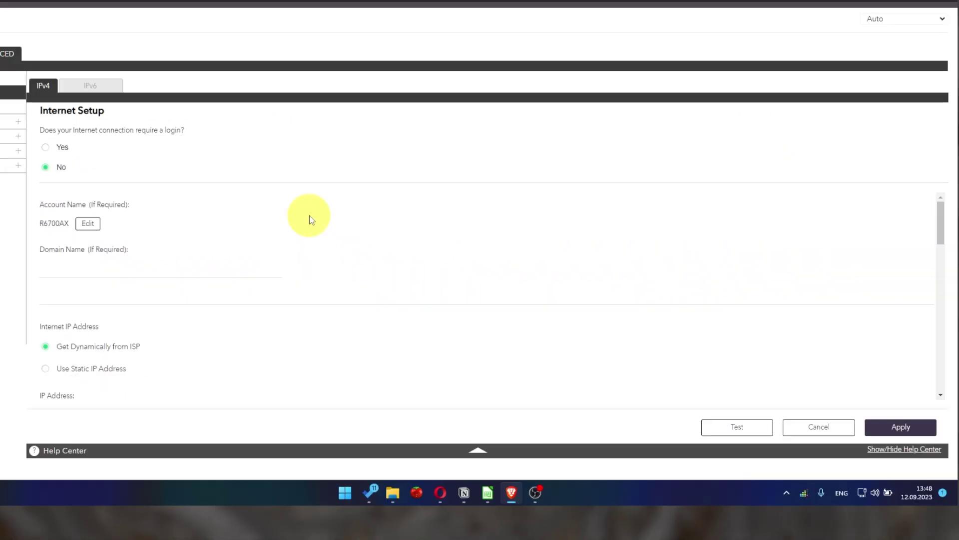
{"action": "scroll", "coordinate": [310, 215], "scroll_direction": "down", "scroll_amount": 2}
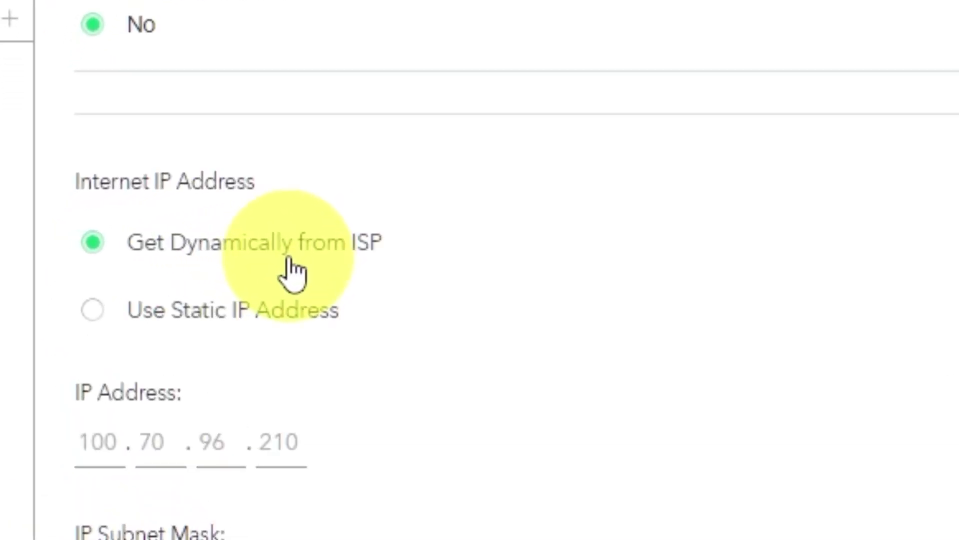
- Switch the DNS address to 'Get Automatically from ISP' and apply the Internet setup
{"action": "scroll", "coordinate": [684, 285], "scroll_direction": "down", "scroll_amount": 3}
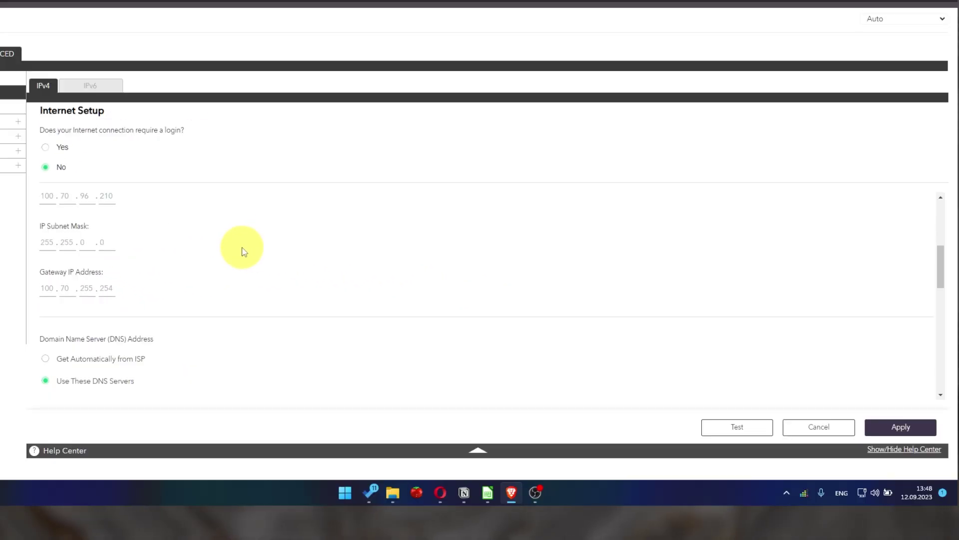
{"action": "scroll", "coordinate": [245, 250], "scroll_direction": "down", "scroll_amount": 1}
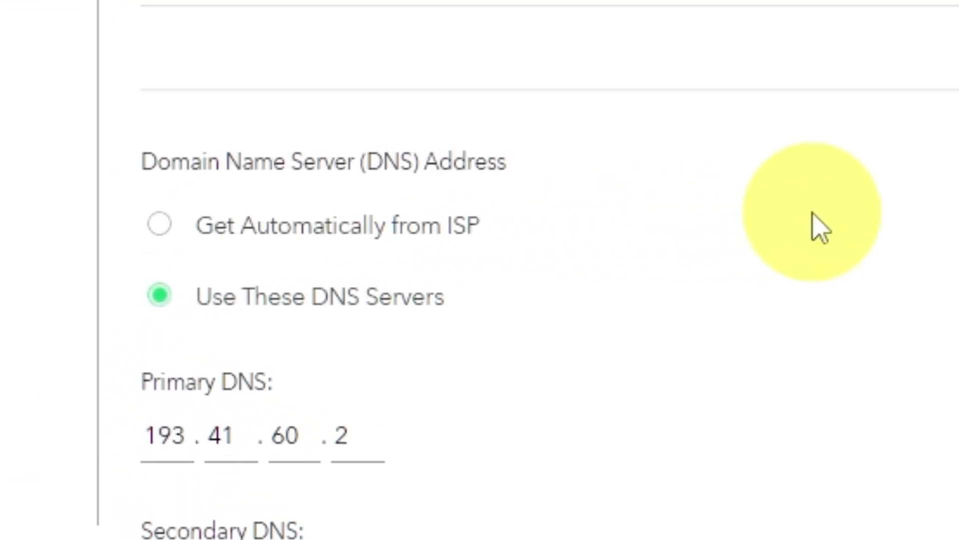
{"action": "left_click", "coordinate": [159, 224]}
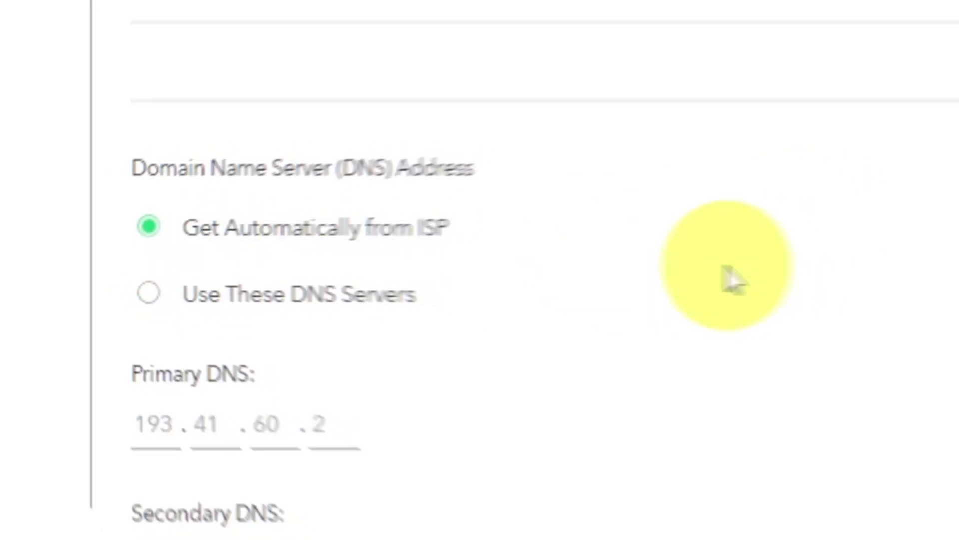
{"action": "scroll", "coordinate": [239, 267], "scroll_direction": "down", "scroll_amount": 2}
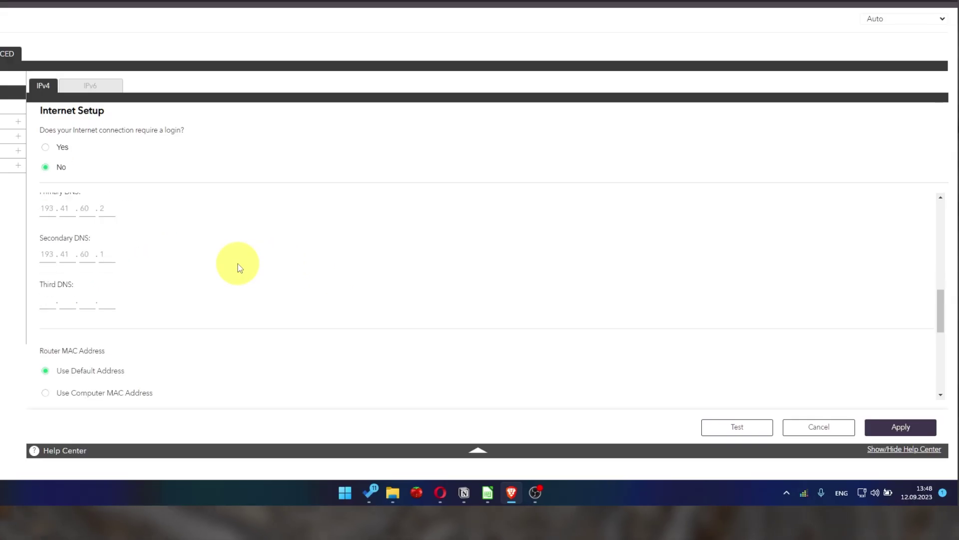
{"action": "scroll", "coordinate": [239, 267], "scroll_direction": "down", "scroll_amount": 2}
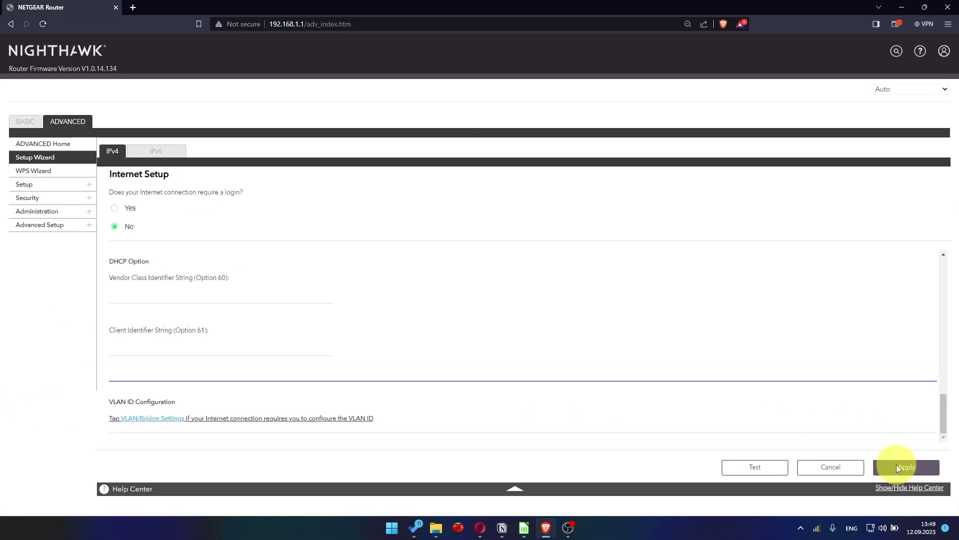
{"action": "left_click", "coordinate": [906, 467]}
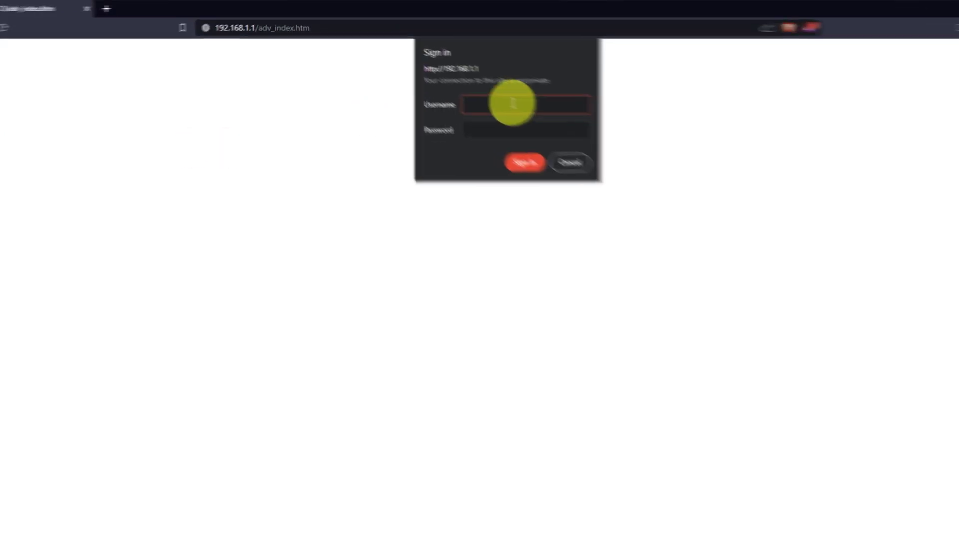
- Sign back in to the router with the admin credentials and return to Advanced Home
{"action": "type", "text": "ad"}
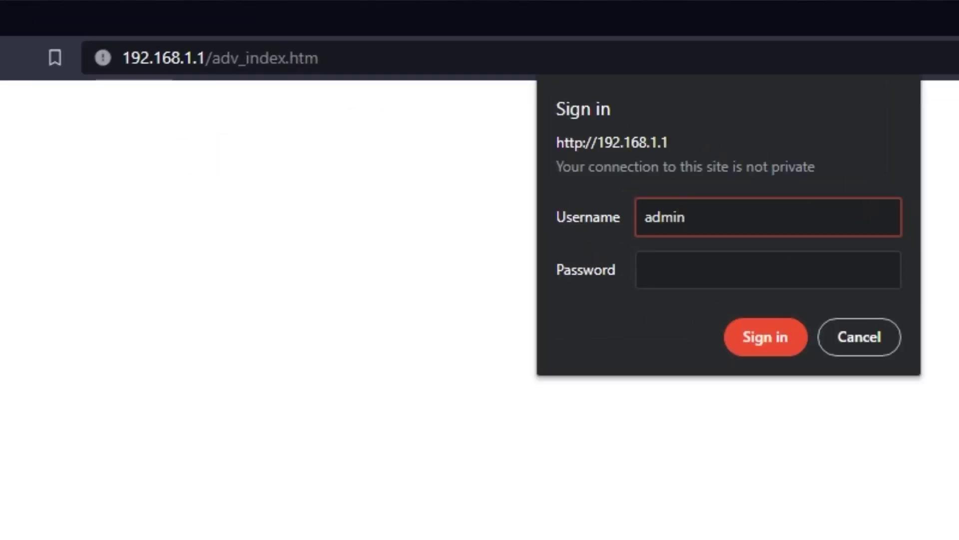
{"action": "left_click", "coordinate": [859, 280]}
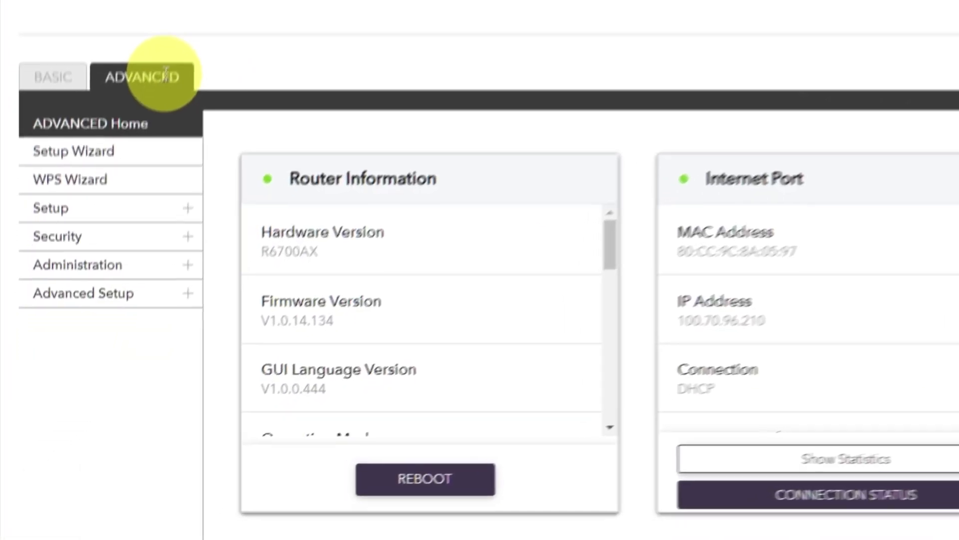
{"action": "left_click", "coordinate": [133, 199]}
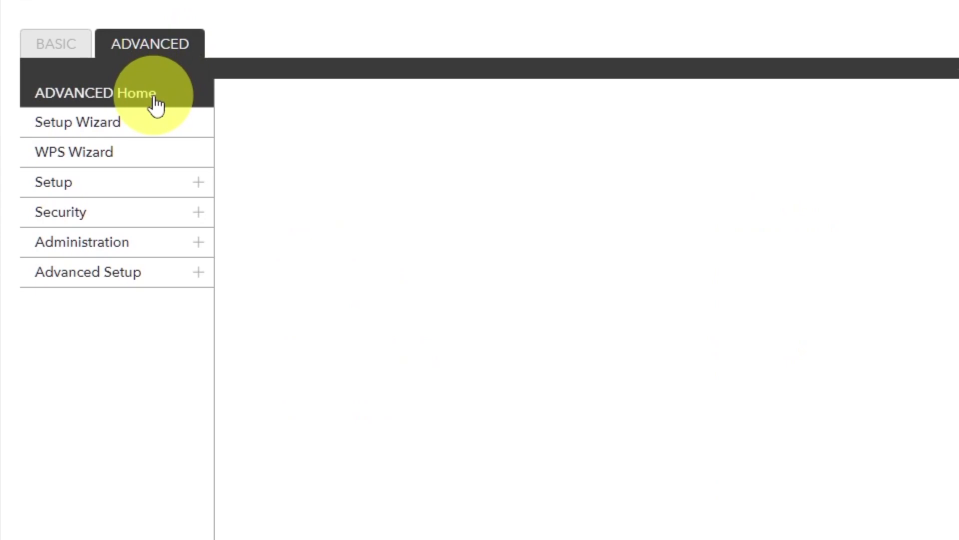
- Reboot the router from Advanced Home, confirming with Yes
{"action": "left_click", "coordinate": [156, 102]}
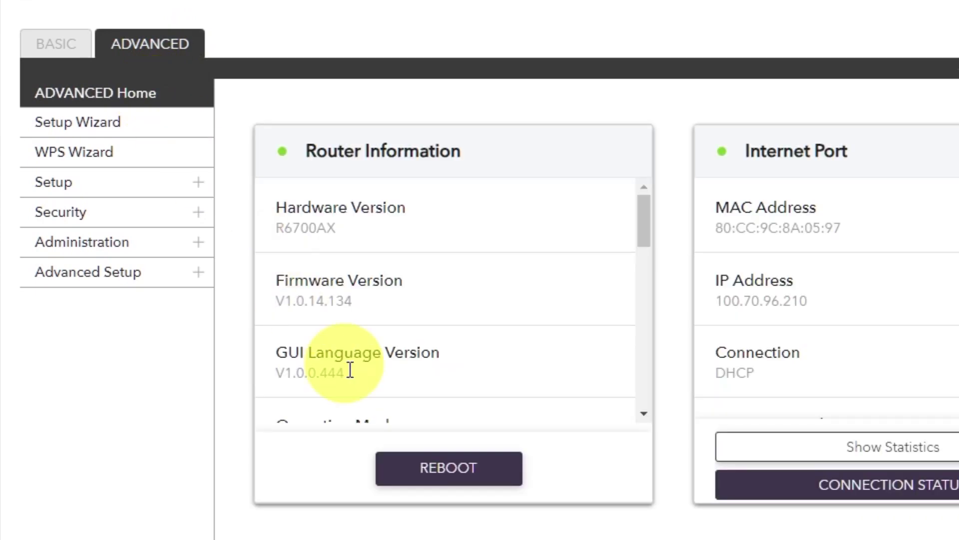
{"action": "left_click", "coordinate": [434, 466]}
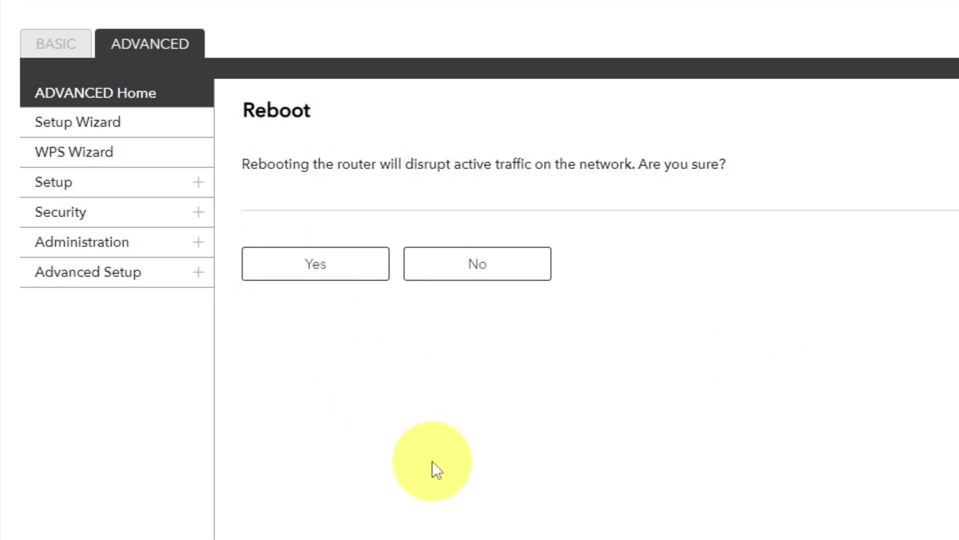
{"action": "left_click", "coordinate": [320, 274]}
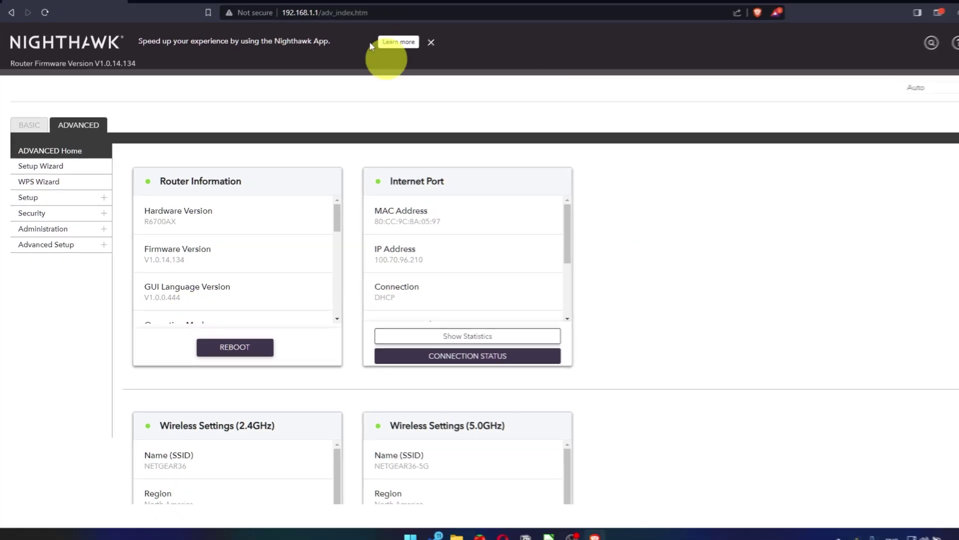
{"action": "key", "text": "ctrl+t"}
- Rerun the 'youtube' Google search from history to test the internet connection
{"action": "left_click", "coordinate": [291, 24]}
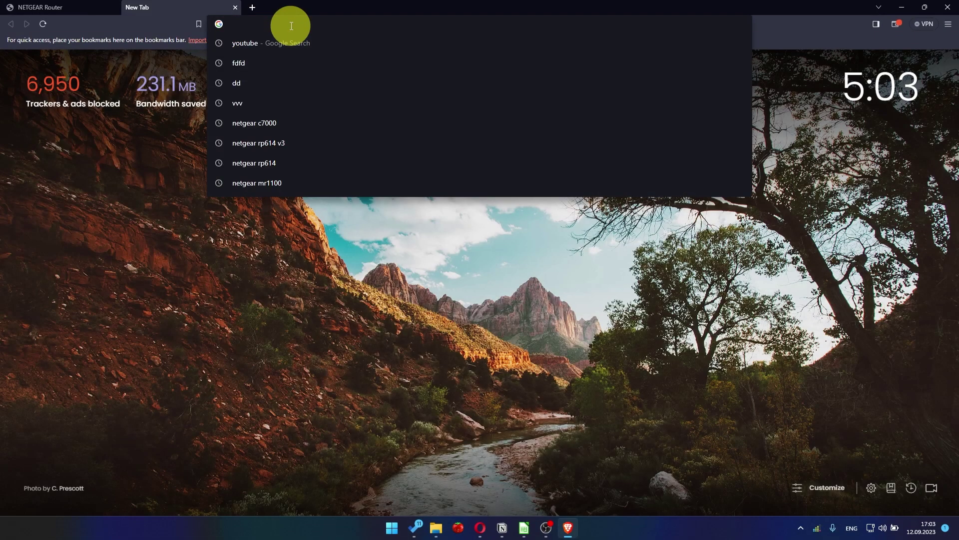
{"action": "left_click", "coordinate": [271, 43]}
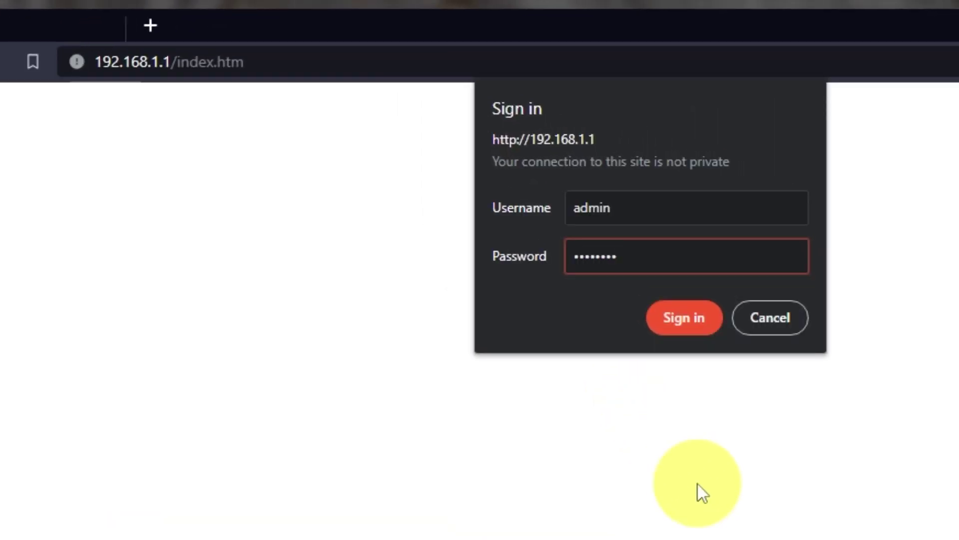
- Sign in to the router with the admin credentials and dismiss the NETGEAR Armor popup
{"action": "type", "text": "12"}
{"action": "key", "text": "Return"}
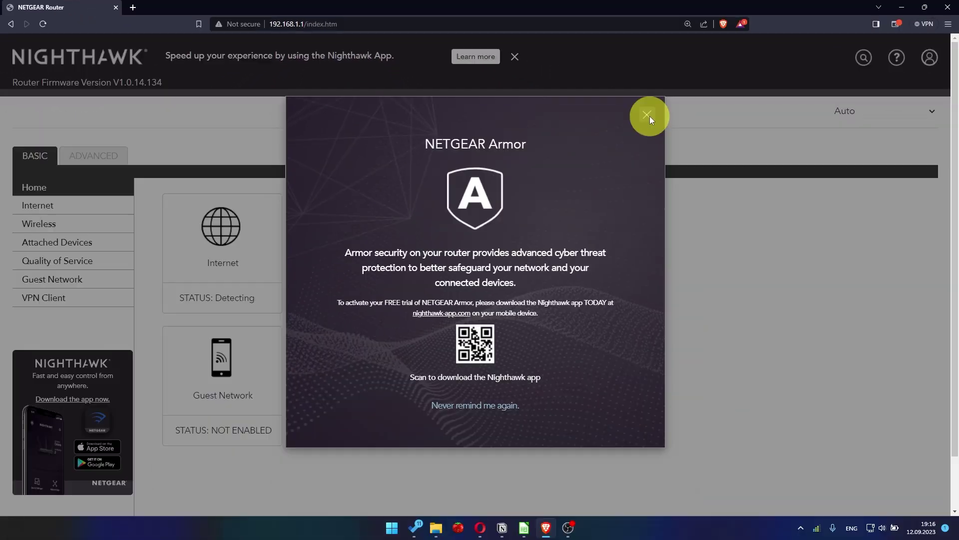
{"action": "left_click", "coordinate": [803, 176]}
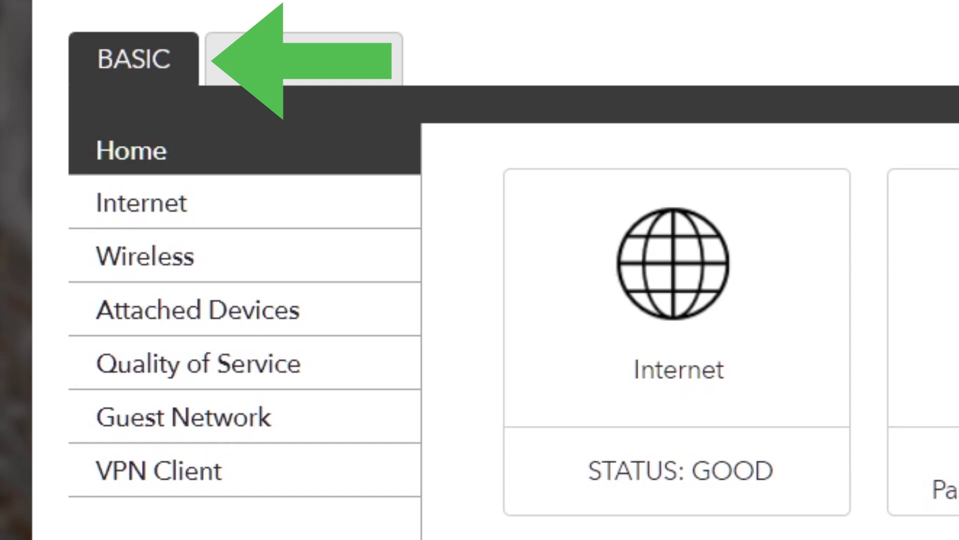
- In Internet Setup, set Router MAC Address to 'Use Computer MAC Address'
{"action": "left_click", "coordinate": [249, 209]}
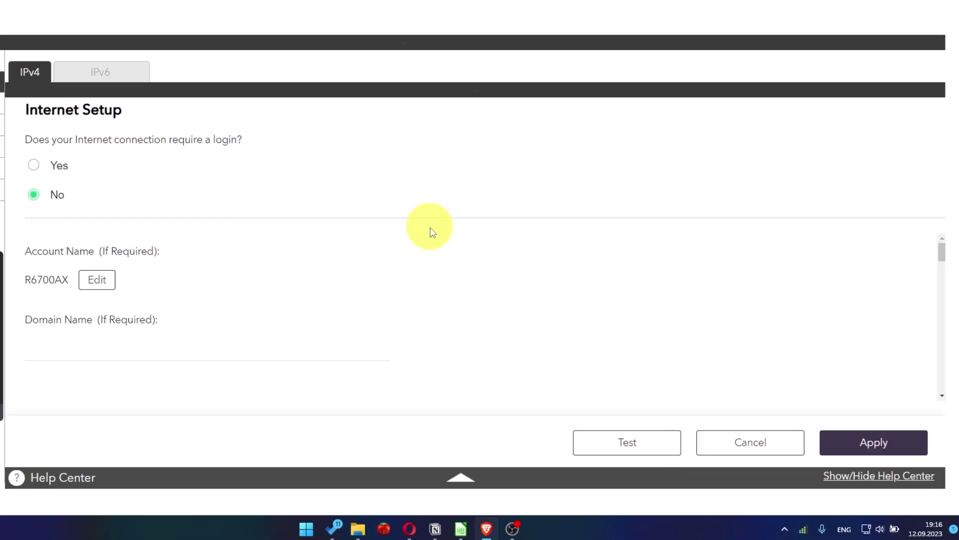
{"action": "scroll", "coordinate": [451, 315], "scroll_direction": "down", "scroll_amount": 10}
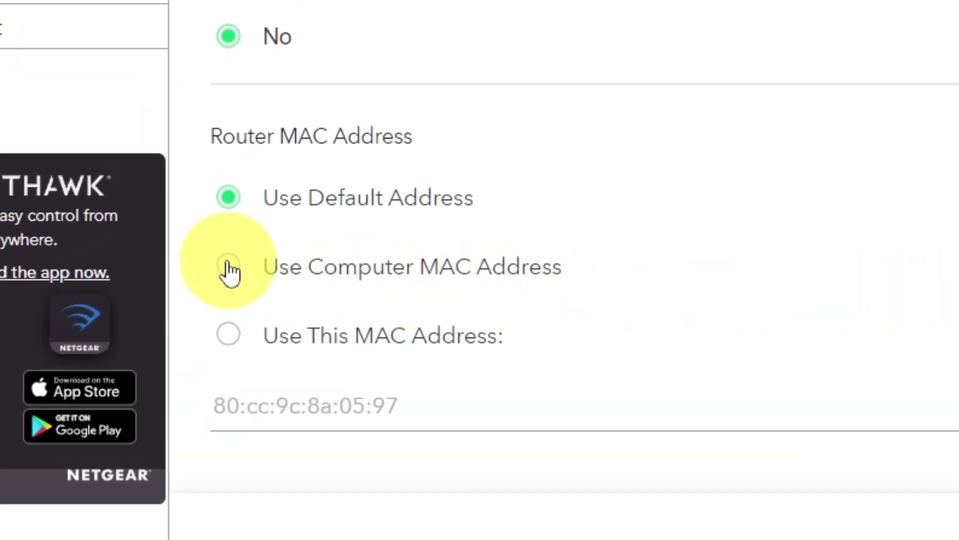
{"action": "left_click", "coordinate": [229, 269]}
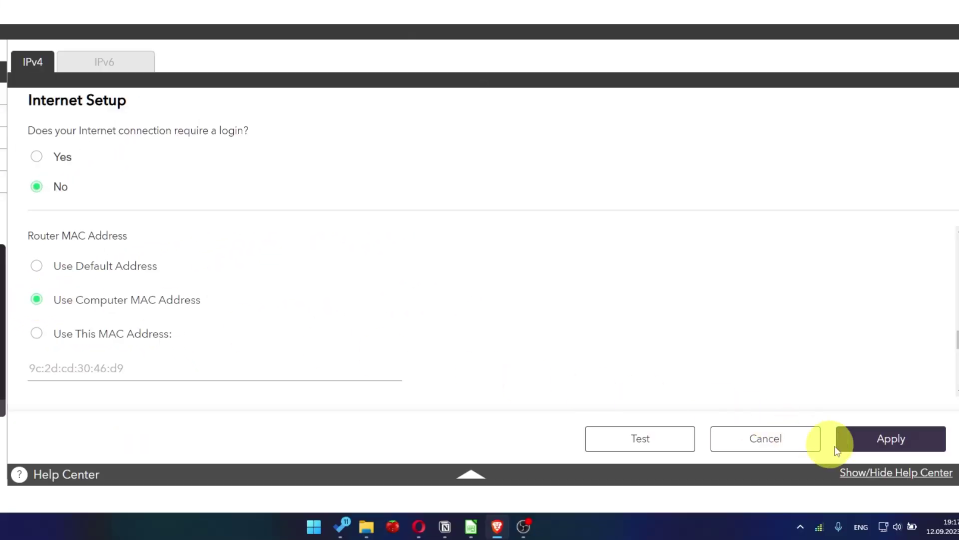
- Apply the 'Use Computer MAC Address' setting, then reboot the router from Advanced Home
{"action": "left_click", "coordinate": [909, 449]}
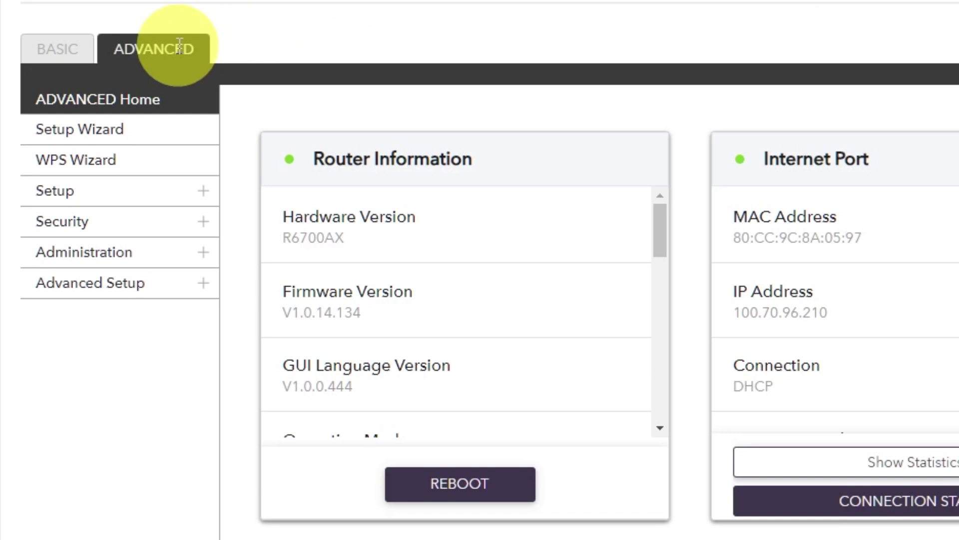
{"action": "left_click", "coordinate": [179, 45]}
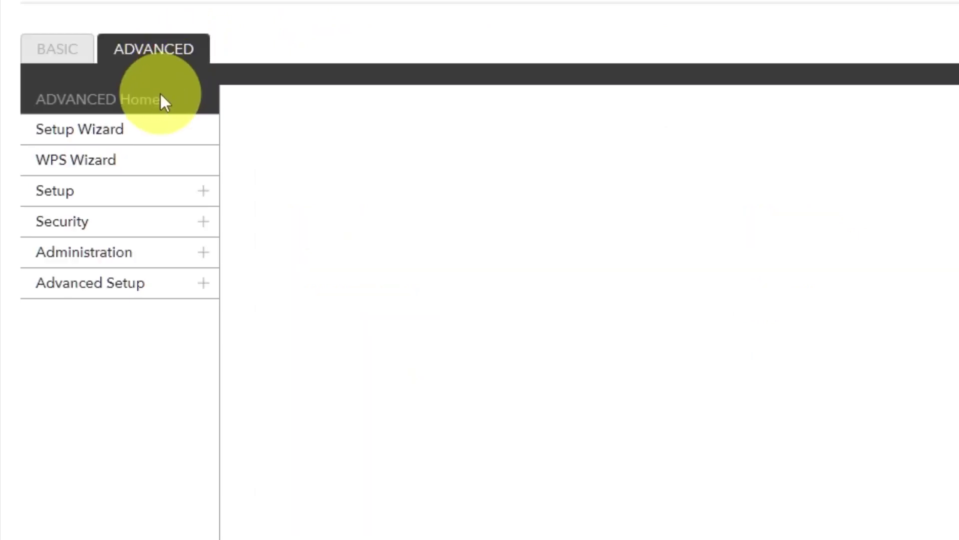
{"action": "left_click", "coordinate": [158, 108]}
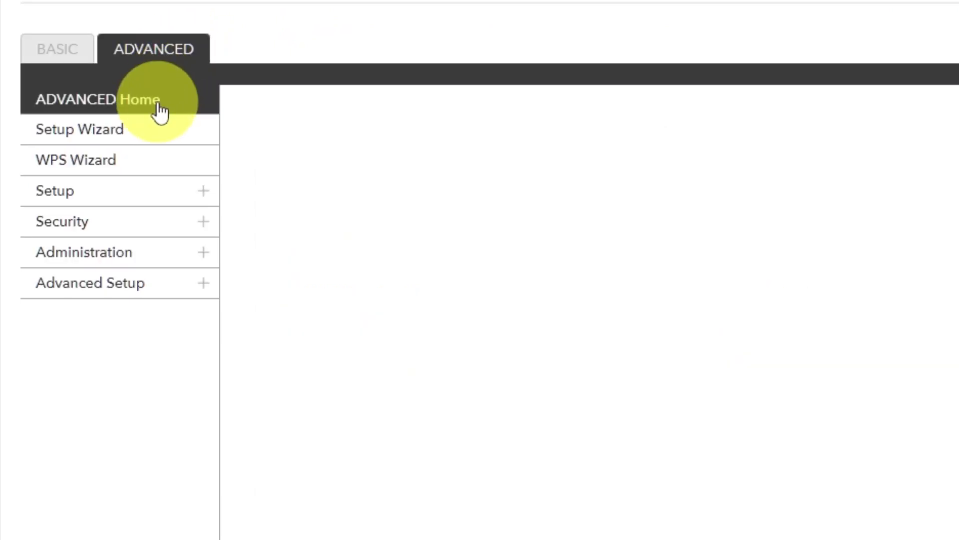
{"action": "left_click", "coordinate": [442, 481]}
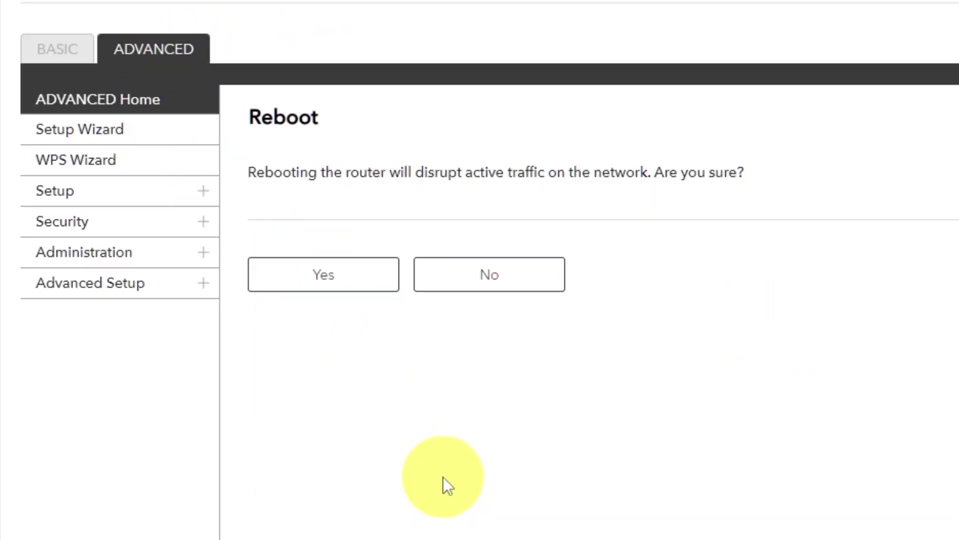
{"action": "left_click", "coordinate": [327, 281]}
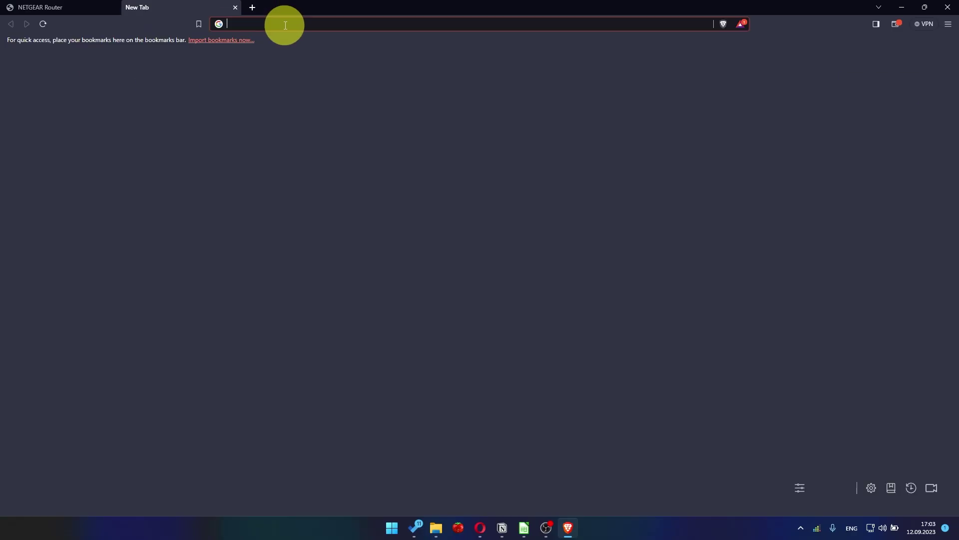
- Rerun the 'youtube - Google Search' history suggestion to confirm the internet works
{"action": "left_click", "coordinate": [291, 25]}
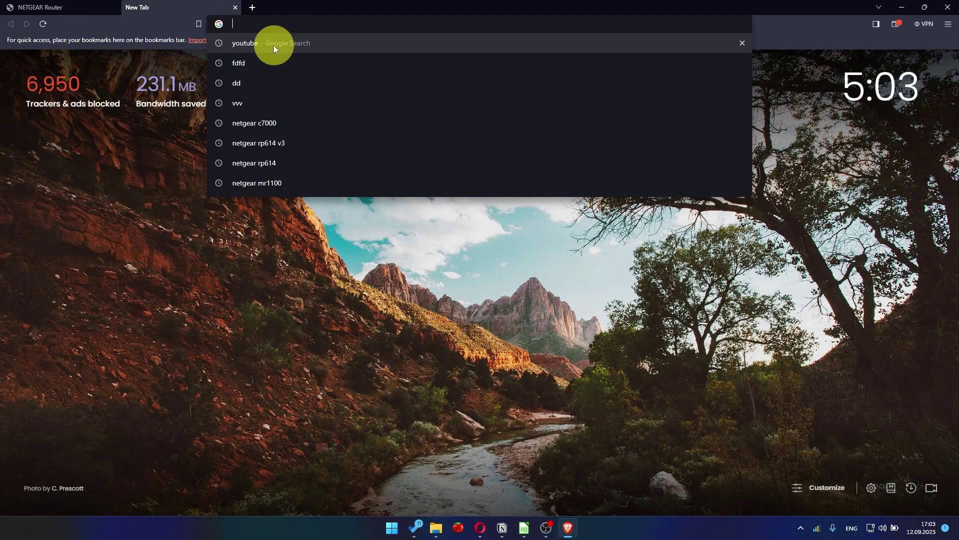
{"action": "left_click", "coordinate": [272, 44]}
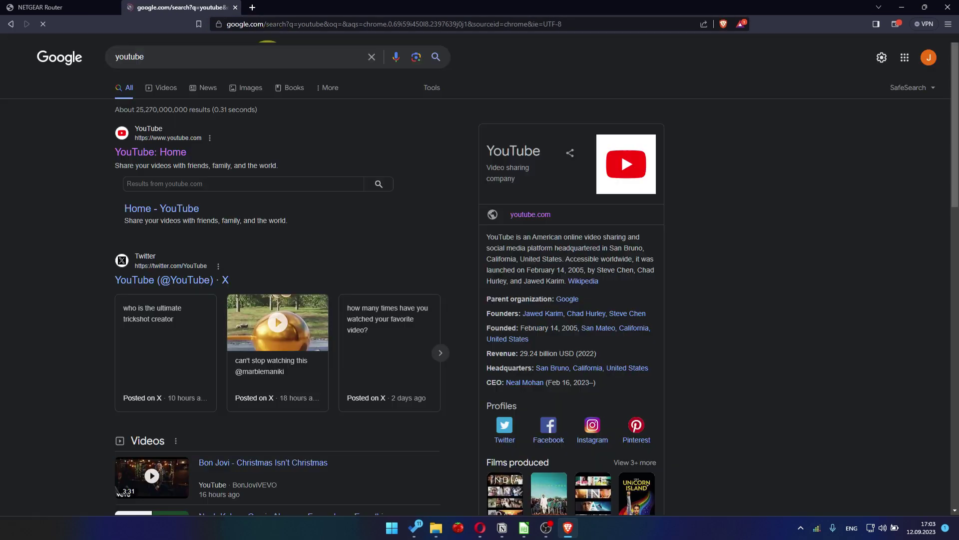